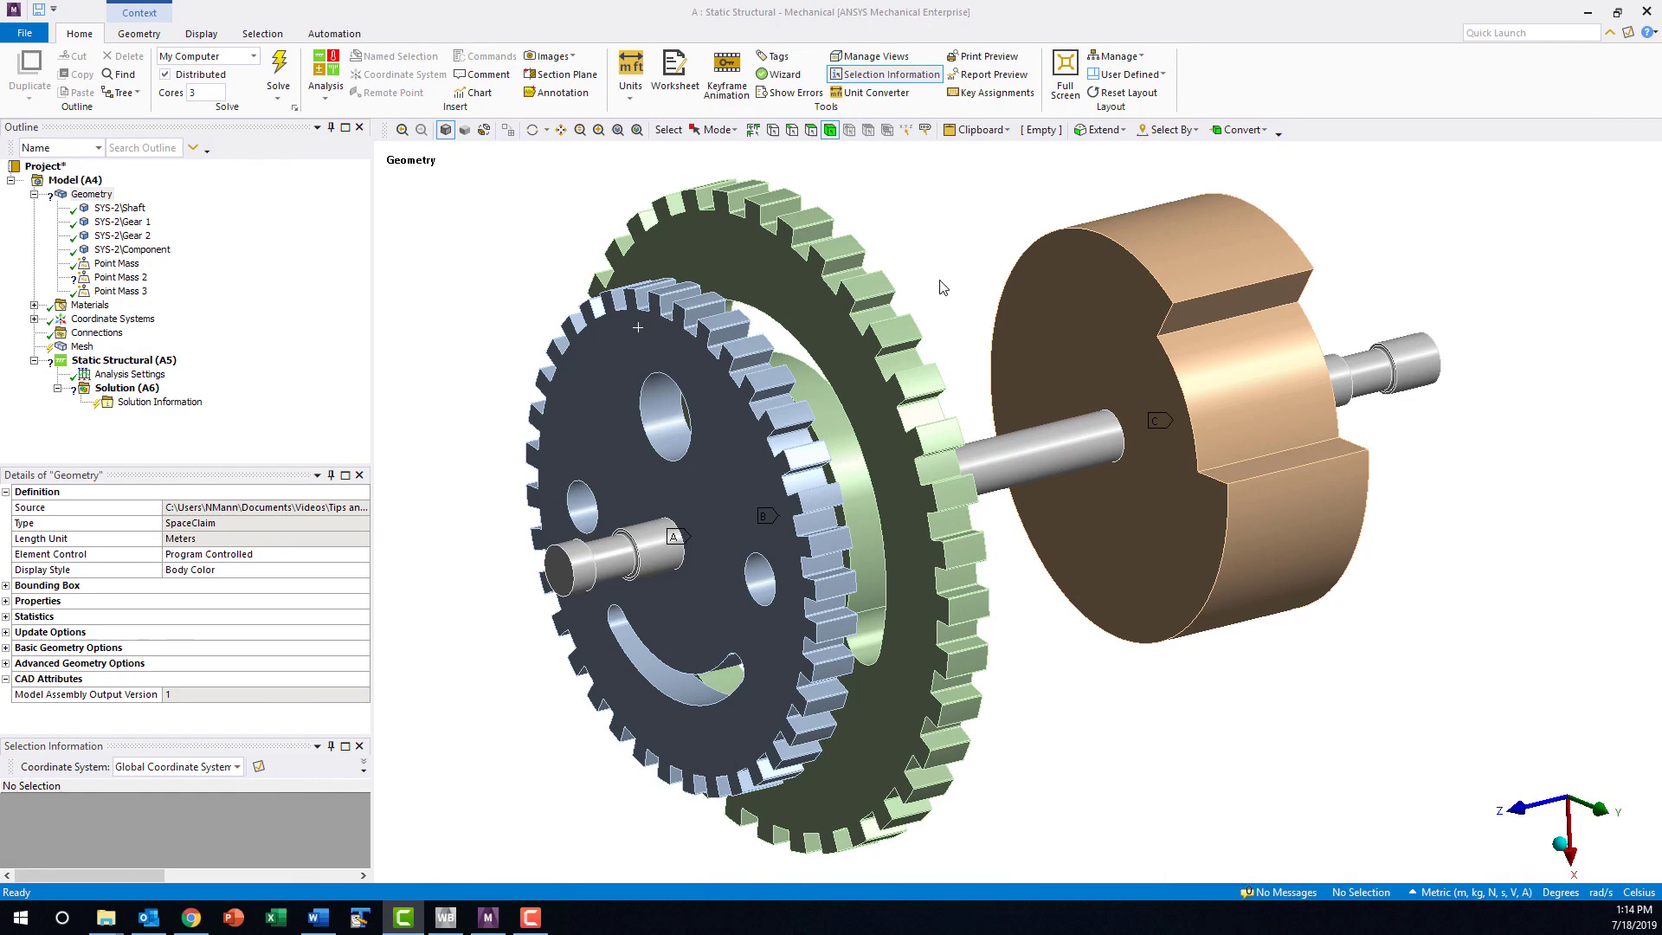
Check the masses of the shaft and gears in Selection Information
{"action": "left_click", "coordinate": [1025, 312]}
{"action": "left_click", "coordinate": [1020, 447]}
{"action": "left_click", "coordinate": [688, 307]}
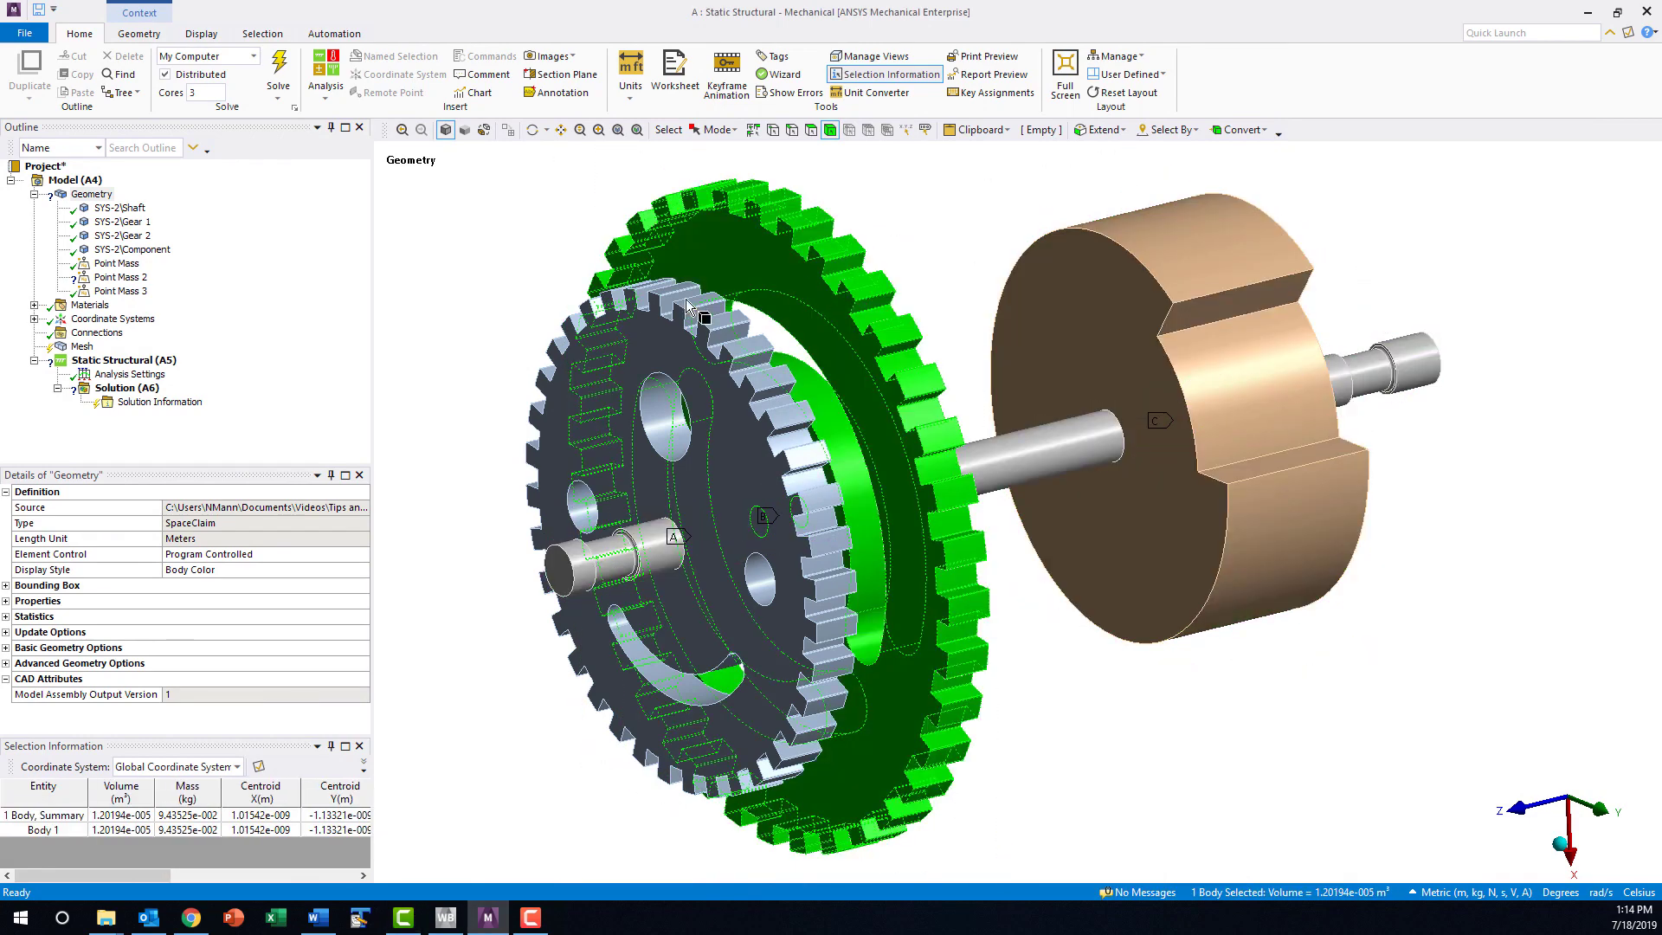
{"action": "left_click", "coordinate": [656, 313], "text": "ctrl"}
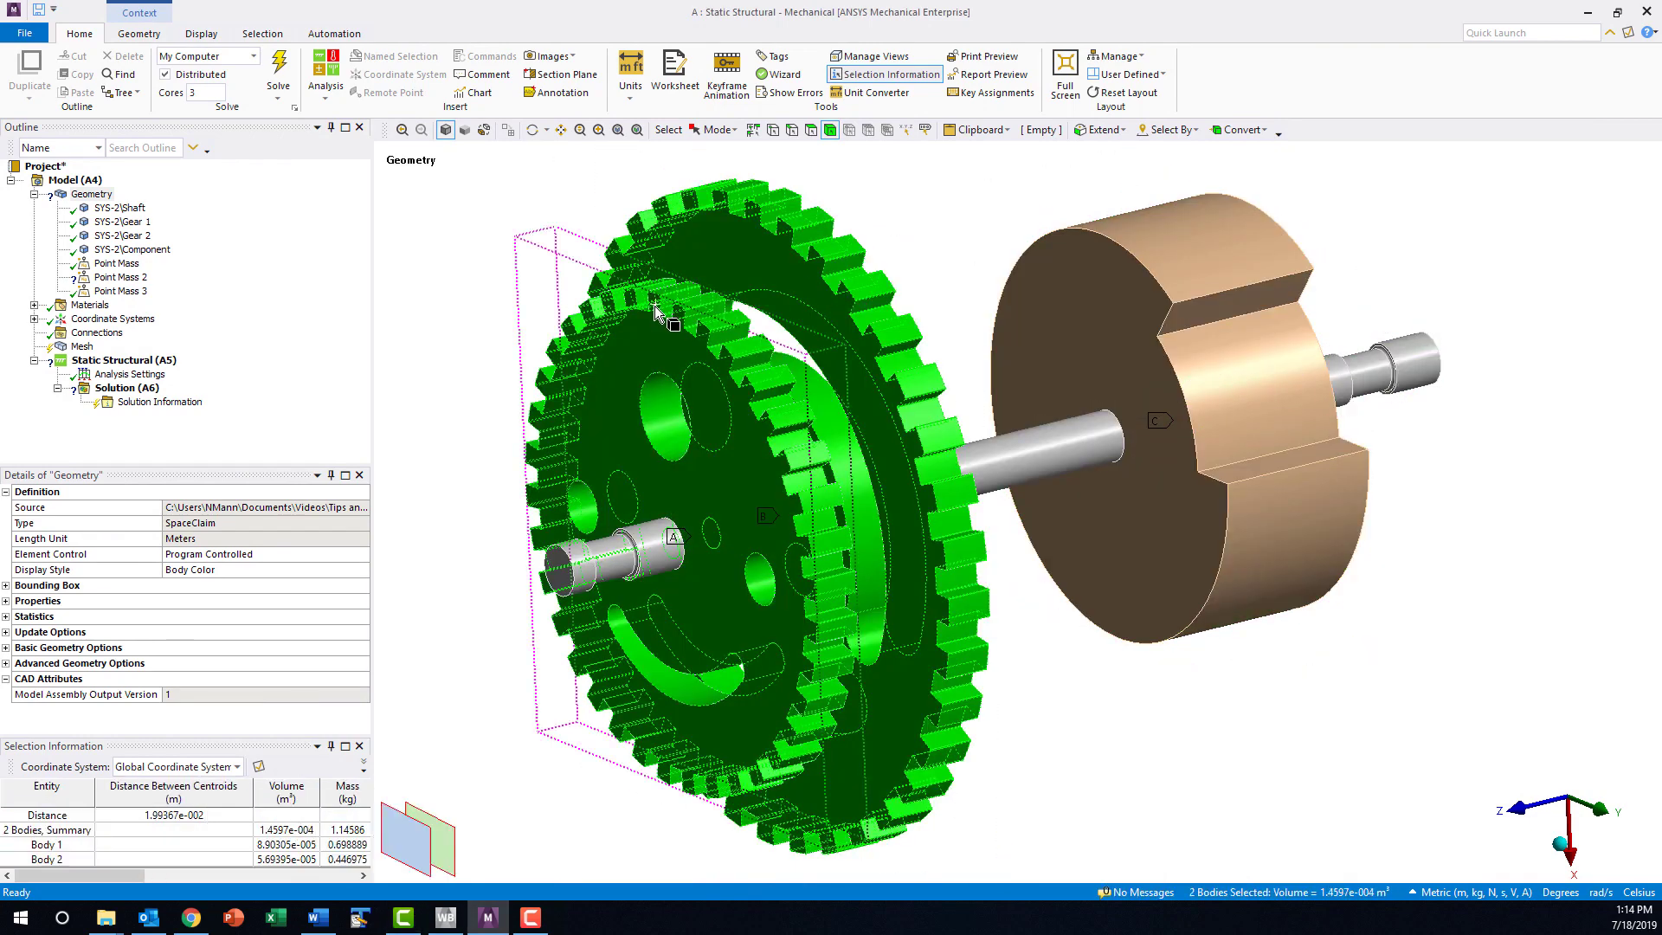
{"action": "left_click", "coordinate": [983, 413]}
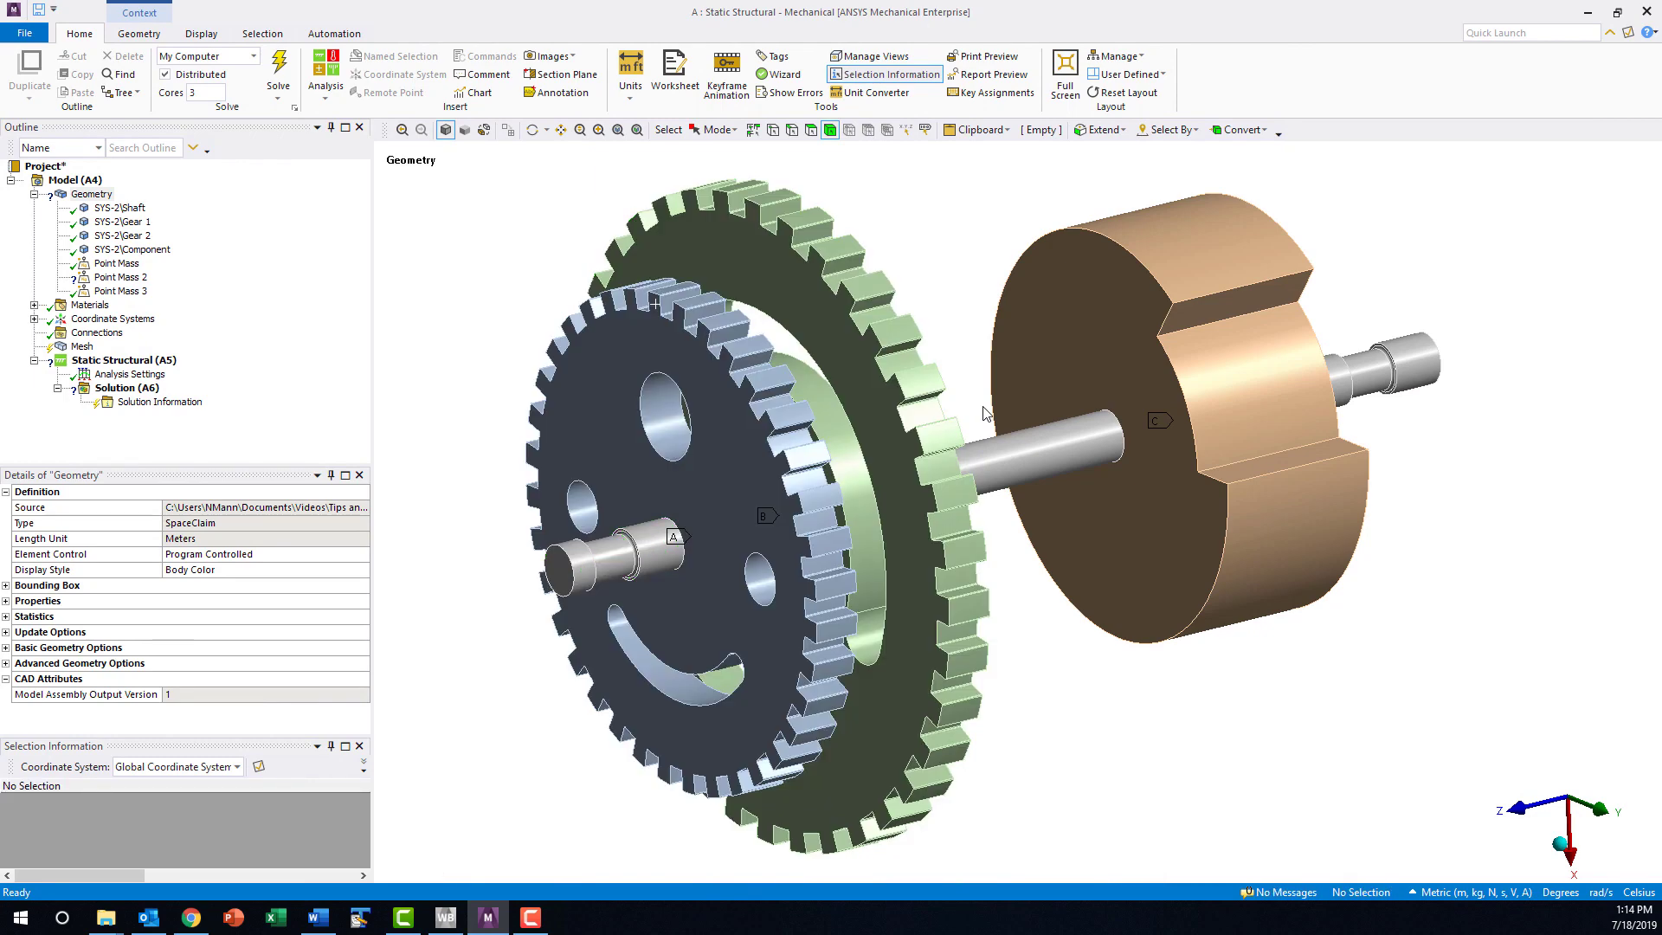
{"action": "left_click", "coordinate": [995, 459]}
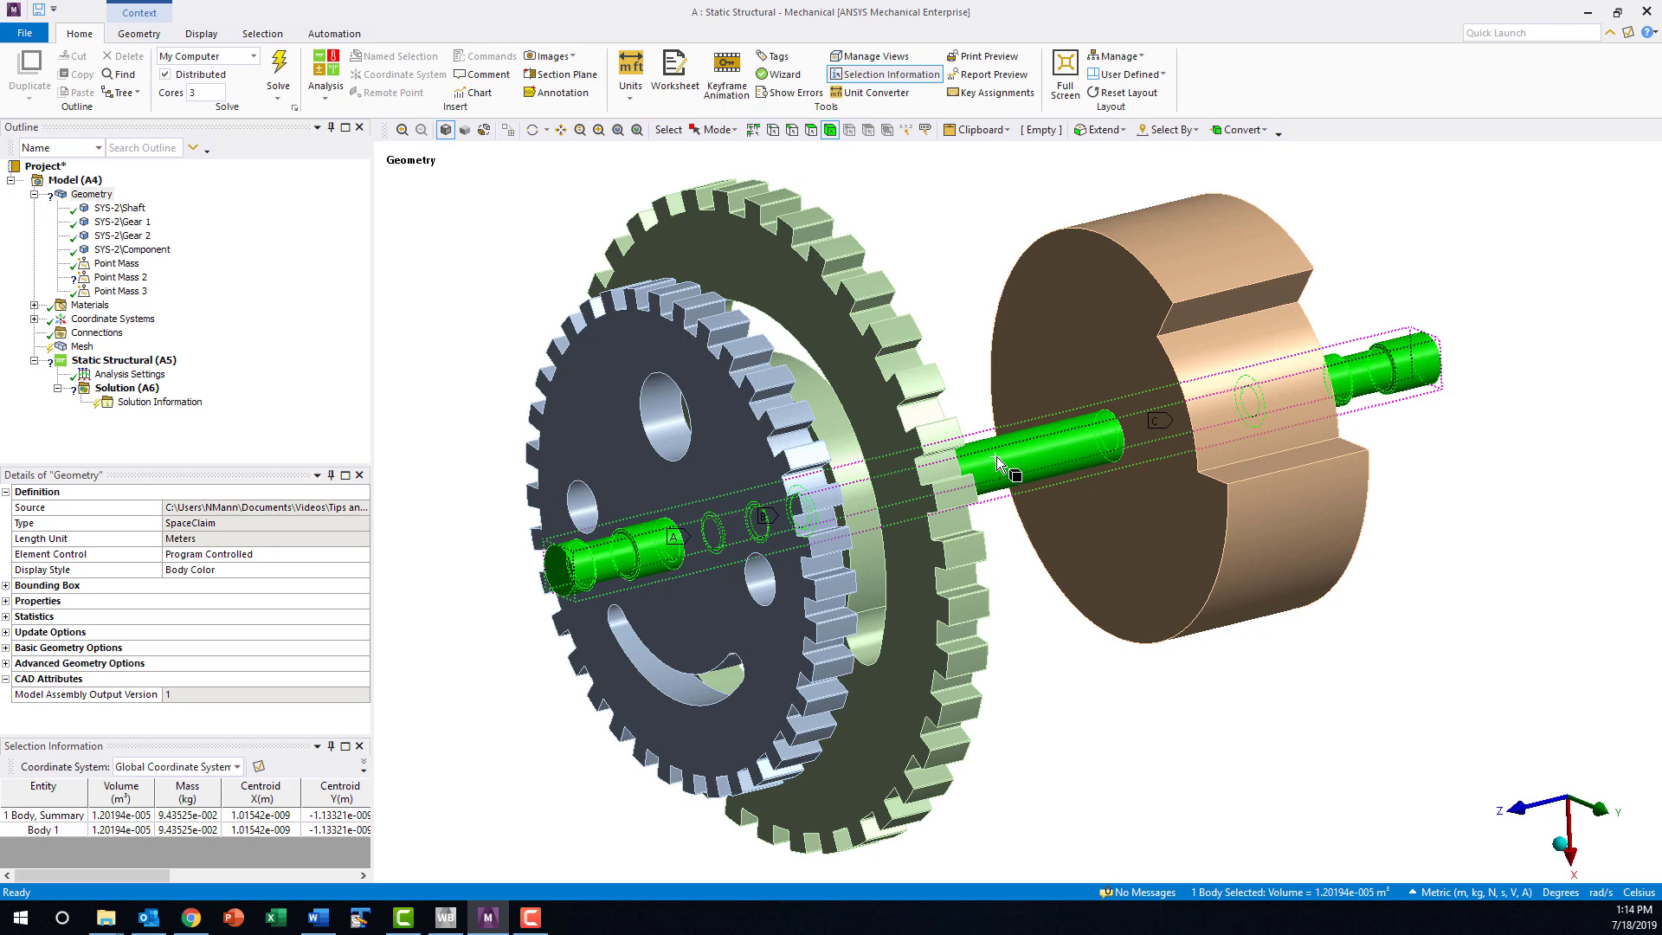
Select the cylindrical component and both gears together, totalling 2.33209 kg
{"action": "left_click", "coordinate": [1036, 318]}
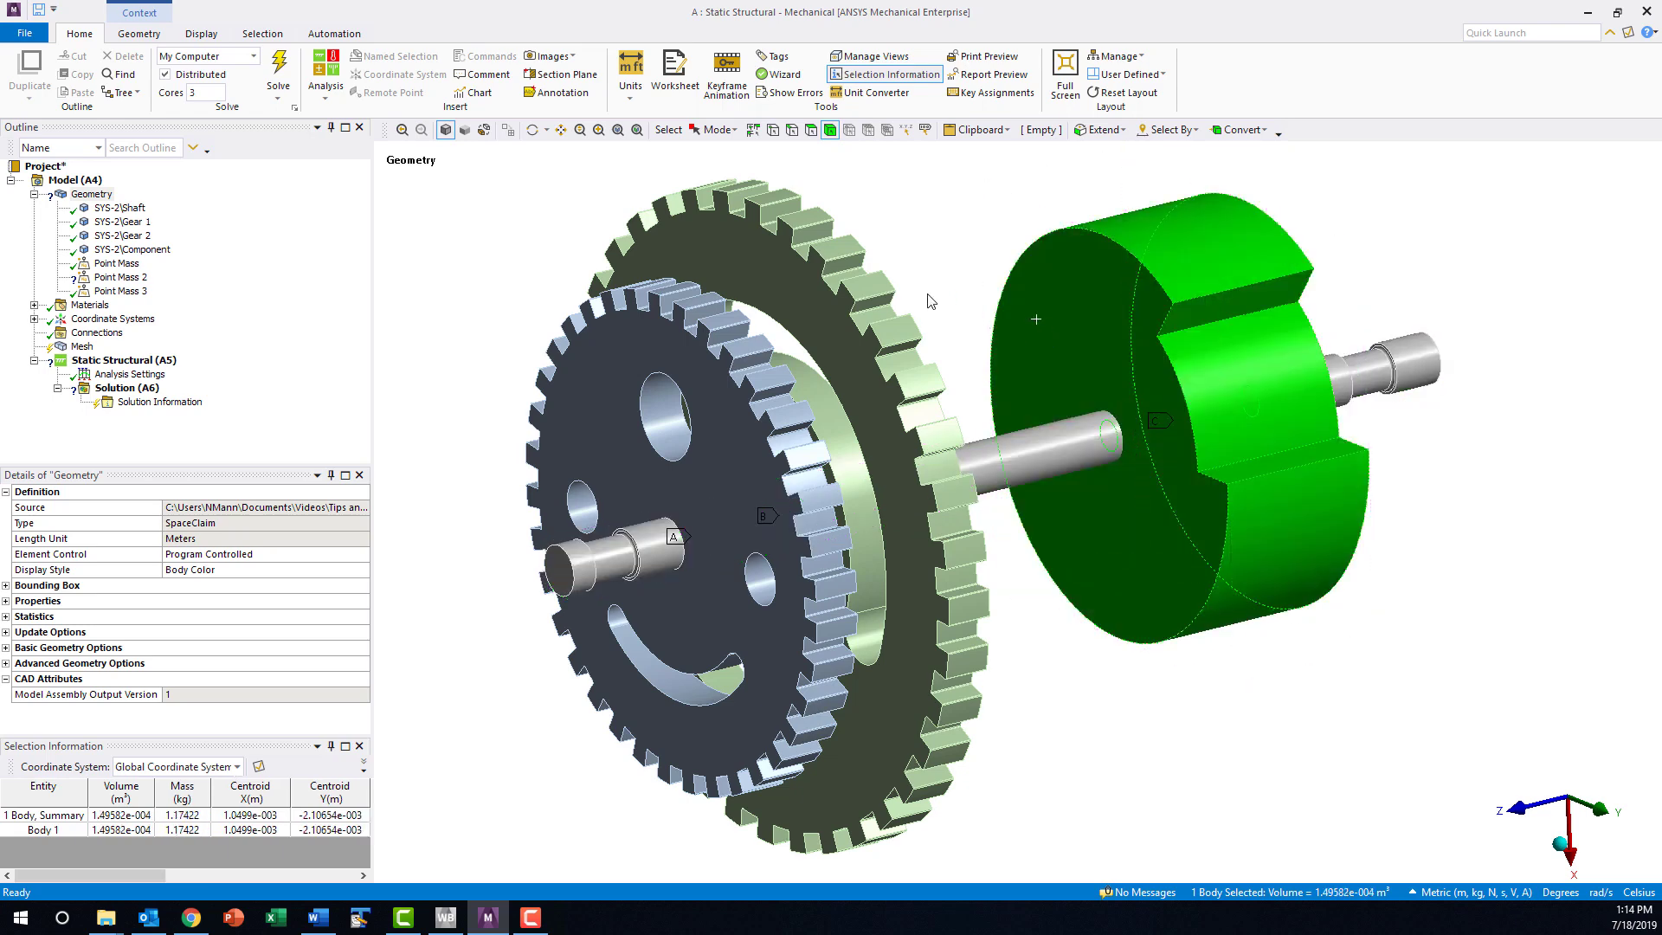
{"action": "left_click", "coordinate": [828, 257], "text": "ctrl"}
{"action": "left_click", "coordinate": [667, 308], "text": "ctrl"}
{"action": "right_click", "coordinate": [666, 308]}
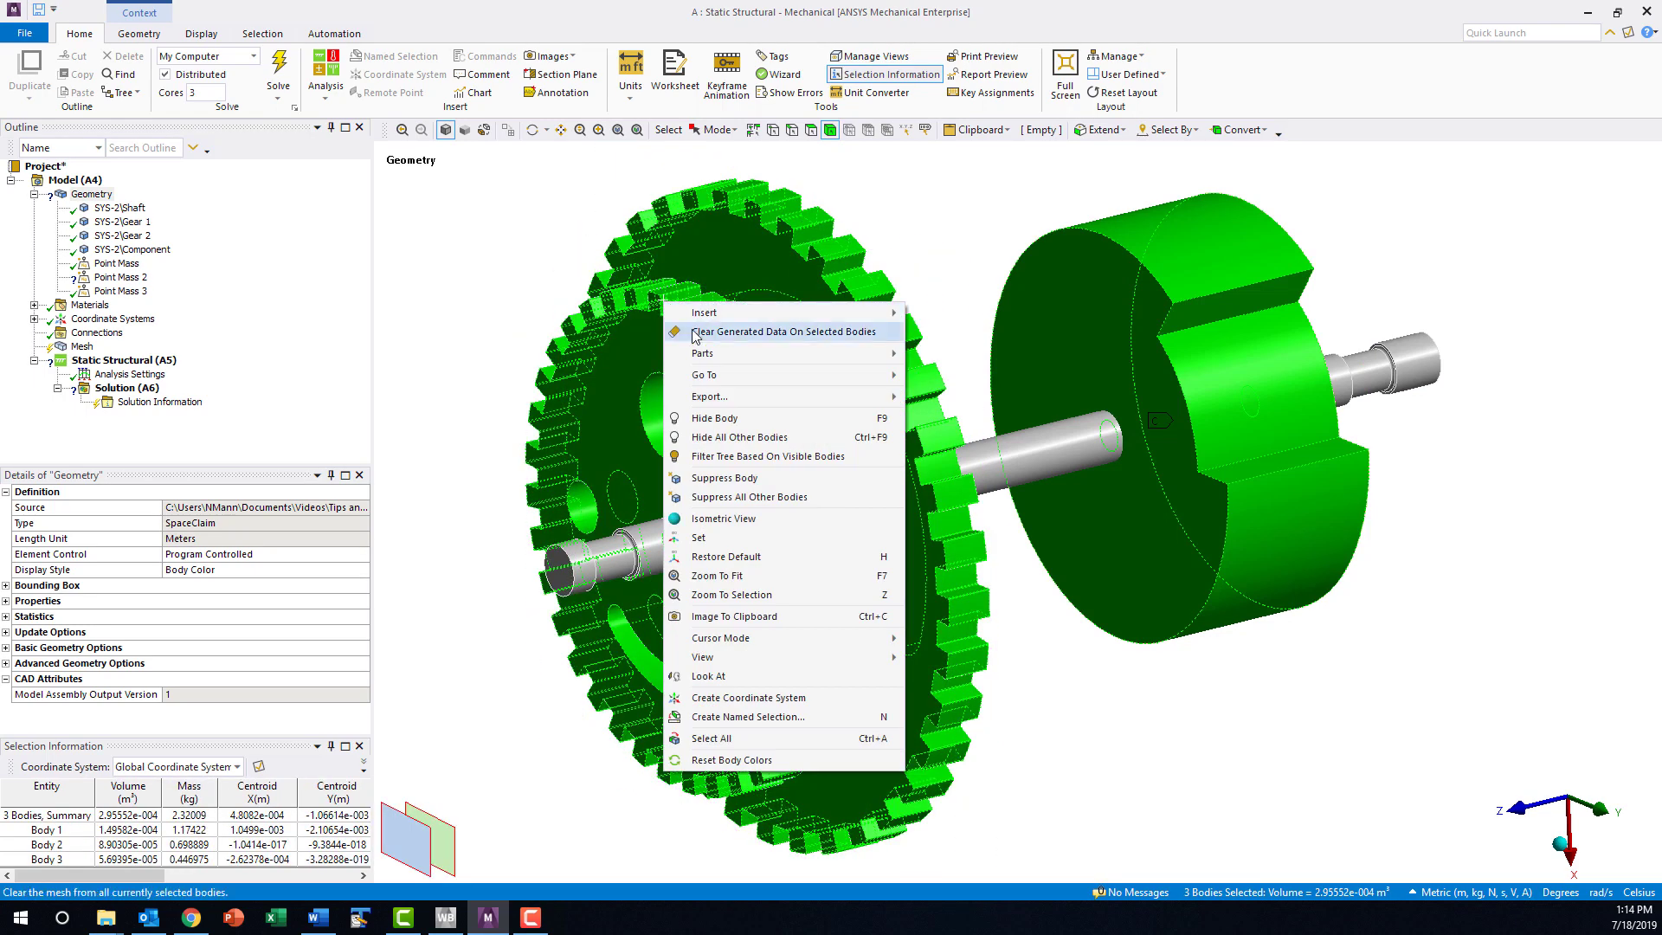
Hide the gears and cylindrical component, then select all three point masses in the Outline
{"action": "left_click", "coordinate": [731, 408]}
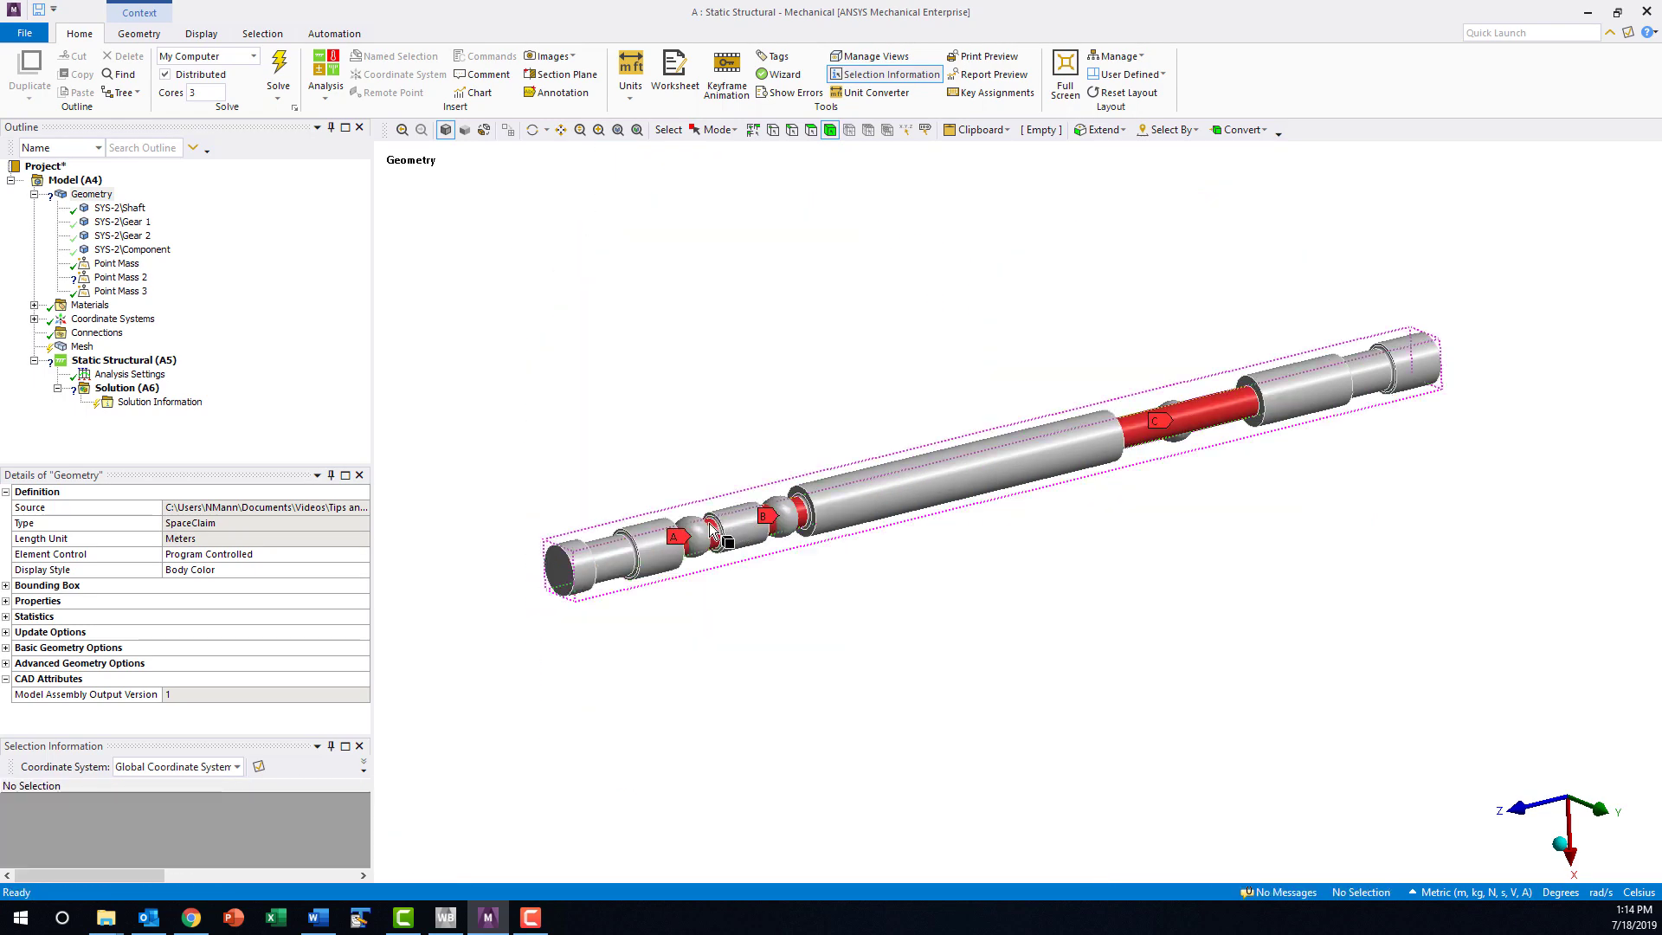
{"action": "left_click", "coordinate": [115, 264]}
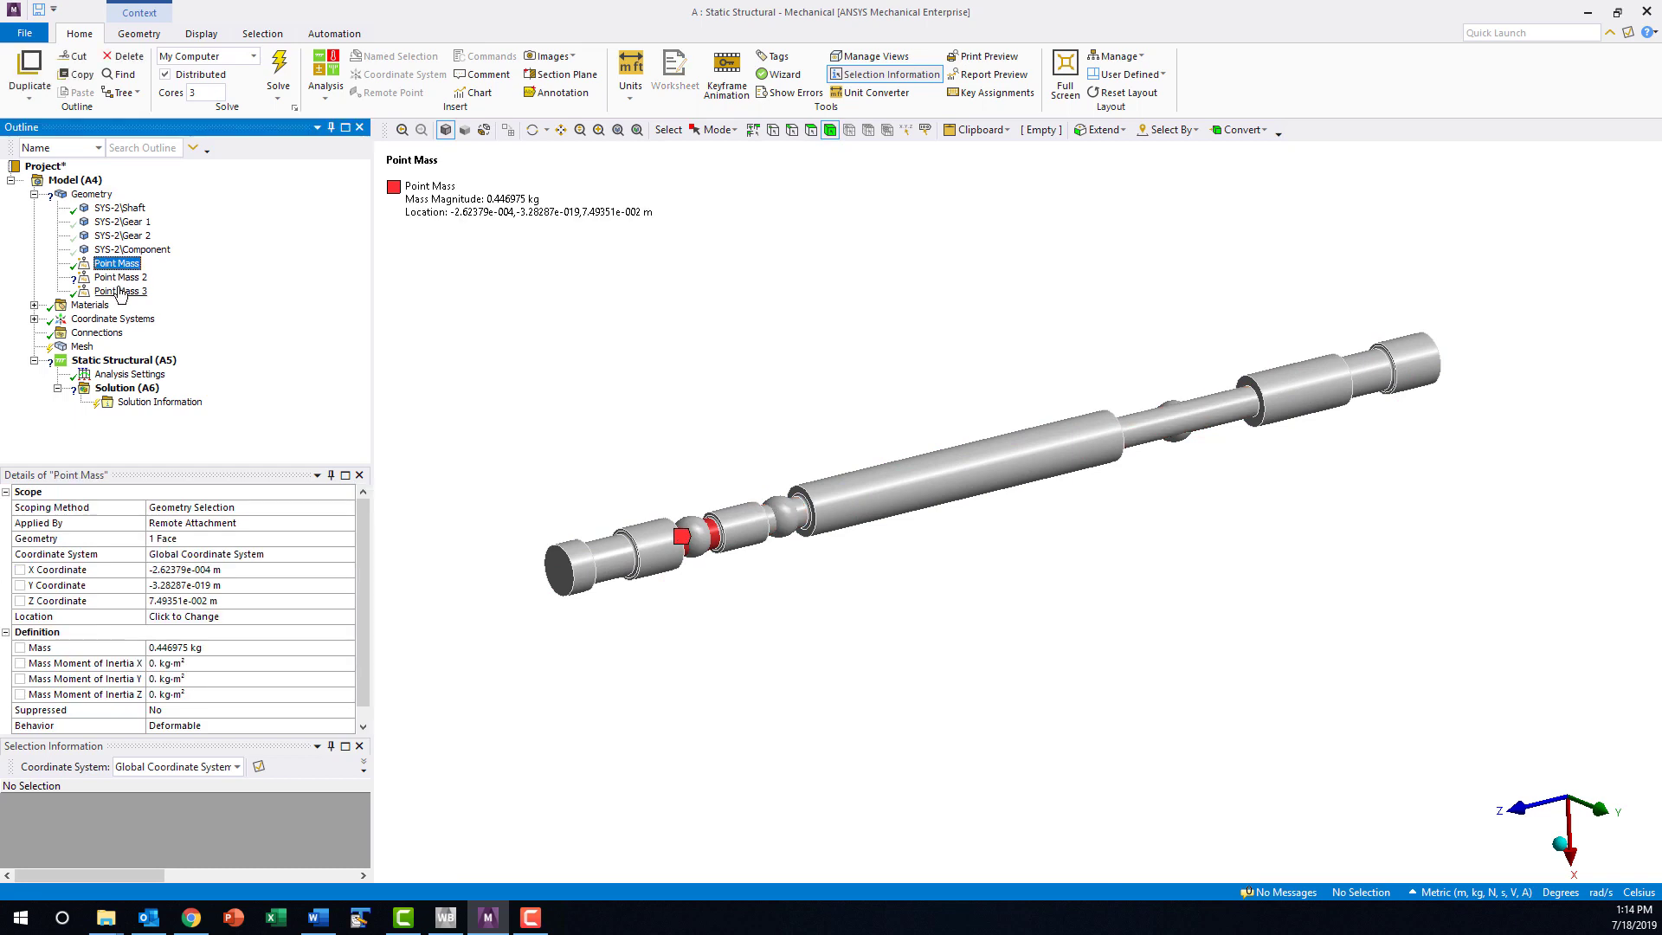
{"action": "left_click", "coordinate": [120, 291], "text": "shift"}
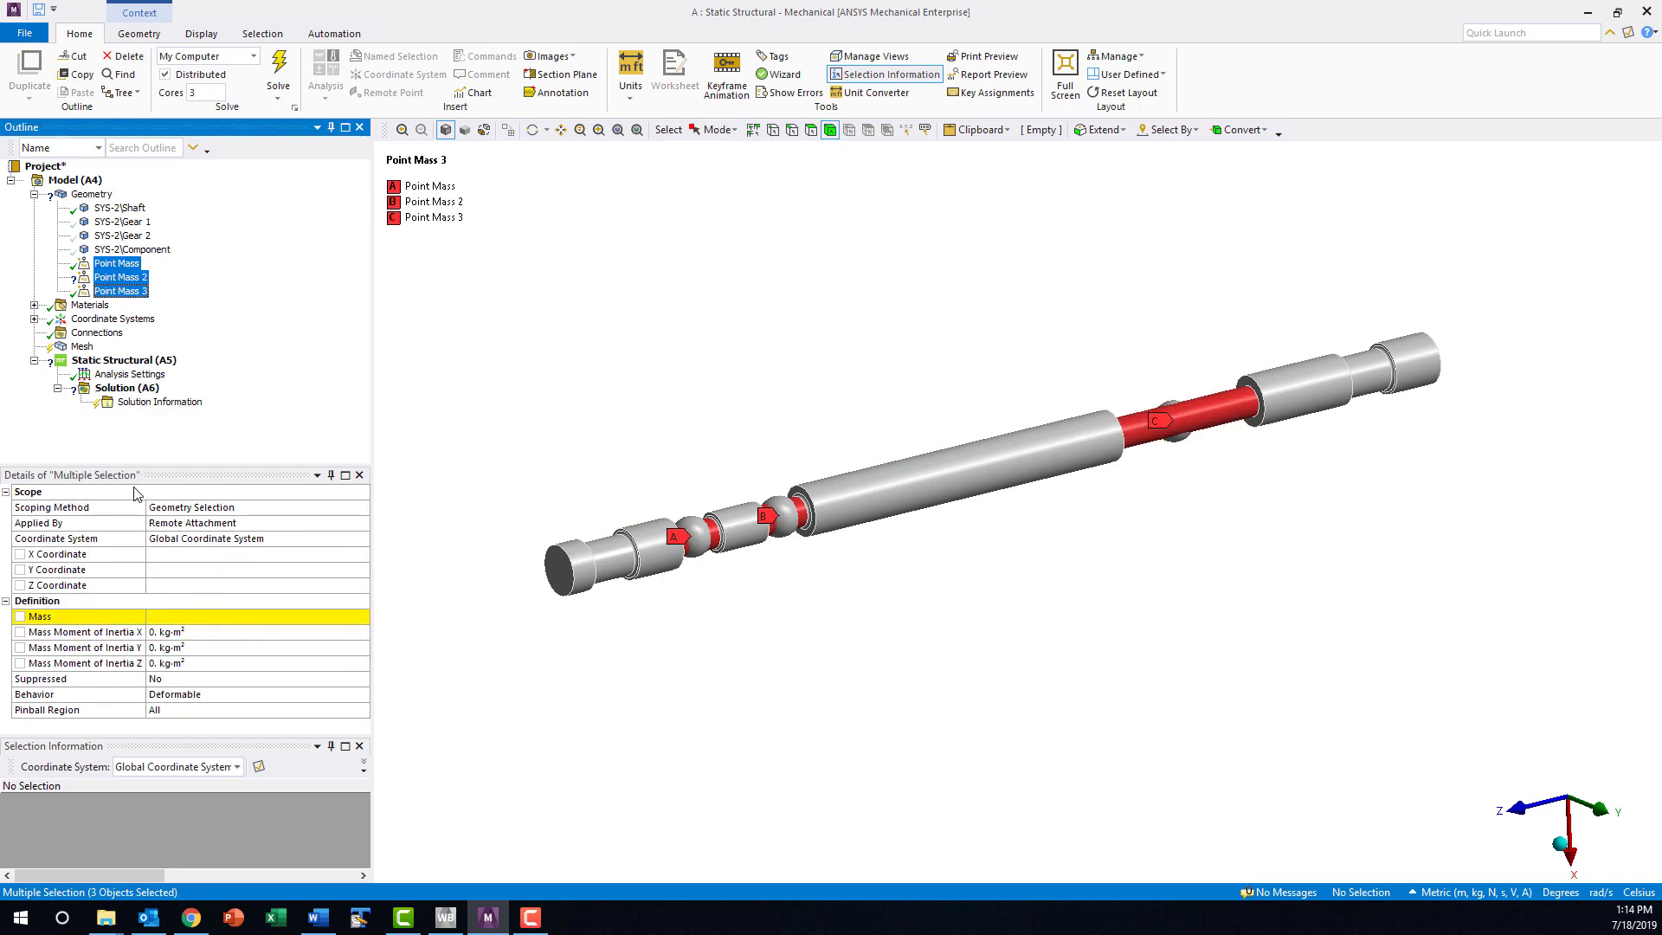
Review the point masses' coordinates, mass and moments of inertia, then open Point Mass 2's details
{"action": "left_click", "coordinate": [87, 556]}
{"action": "left_click", "coordinate": [87, 570]}
{"action": "left_click", "coordinate": [87, 585]}
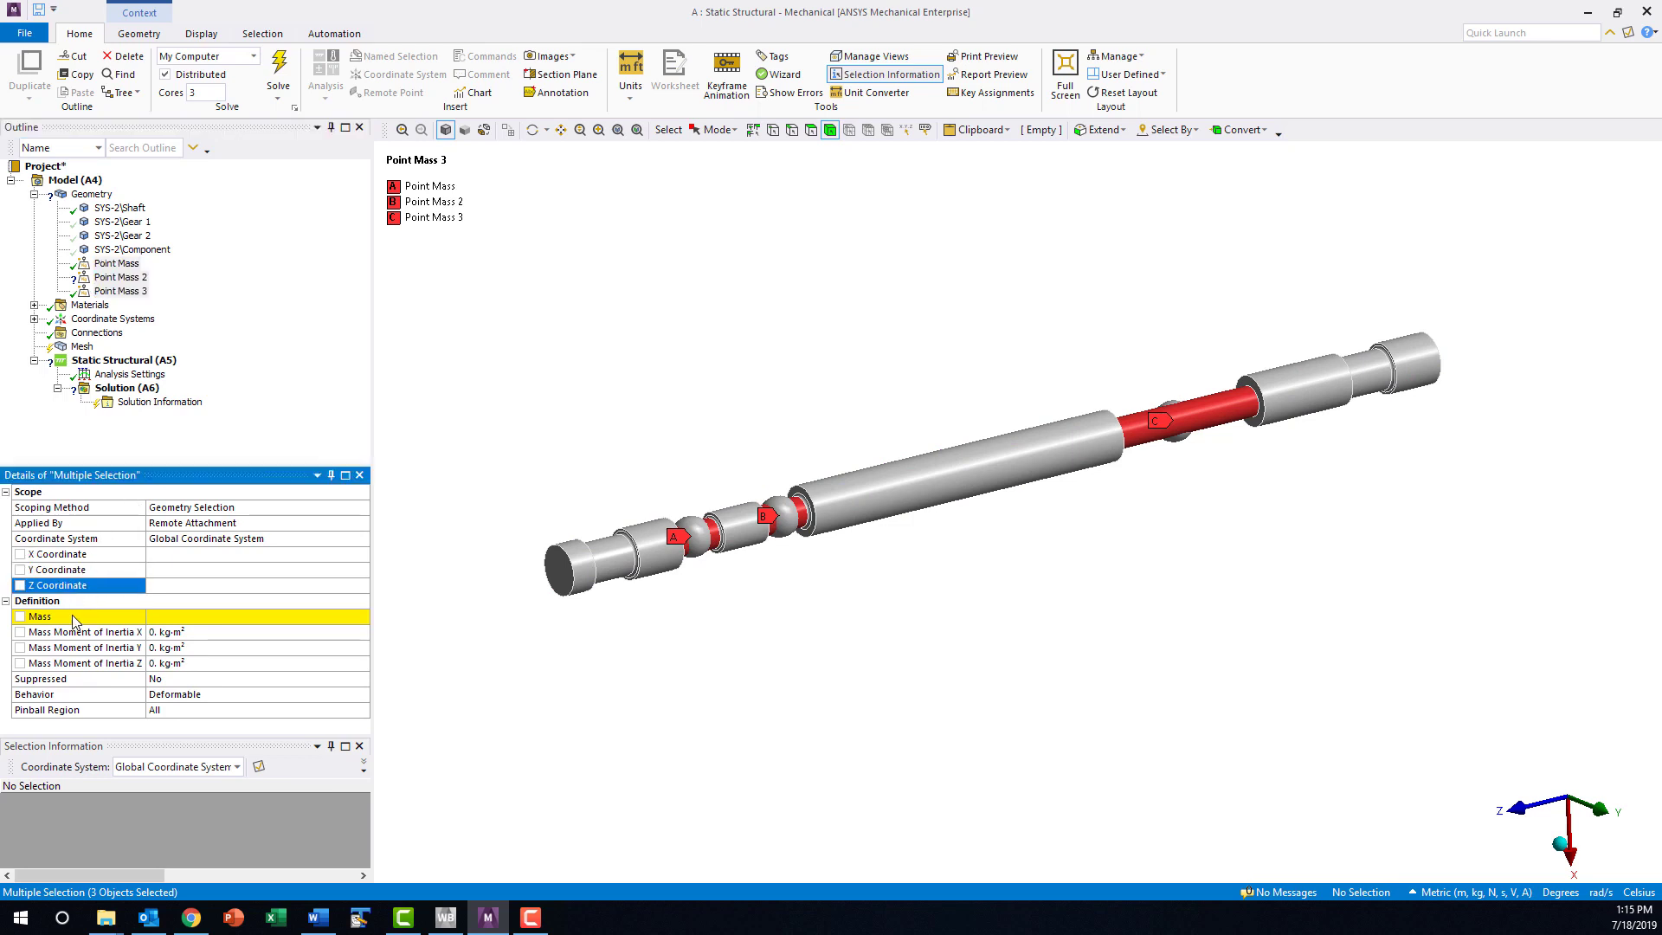
{"action": "left_click", "coordinate": [74, 616]}
{"action": "left_click", "coordinate": [76, 633]}
{"action": "left_click", "coordinate": [77, 647]}
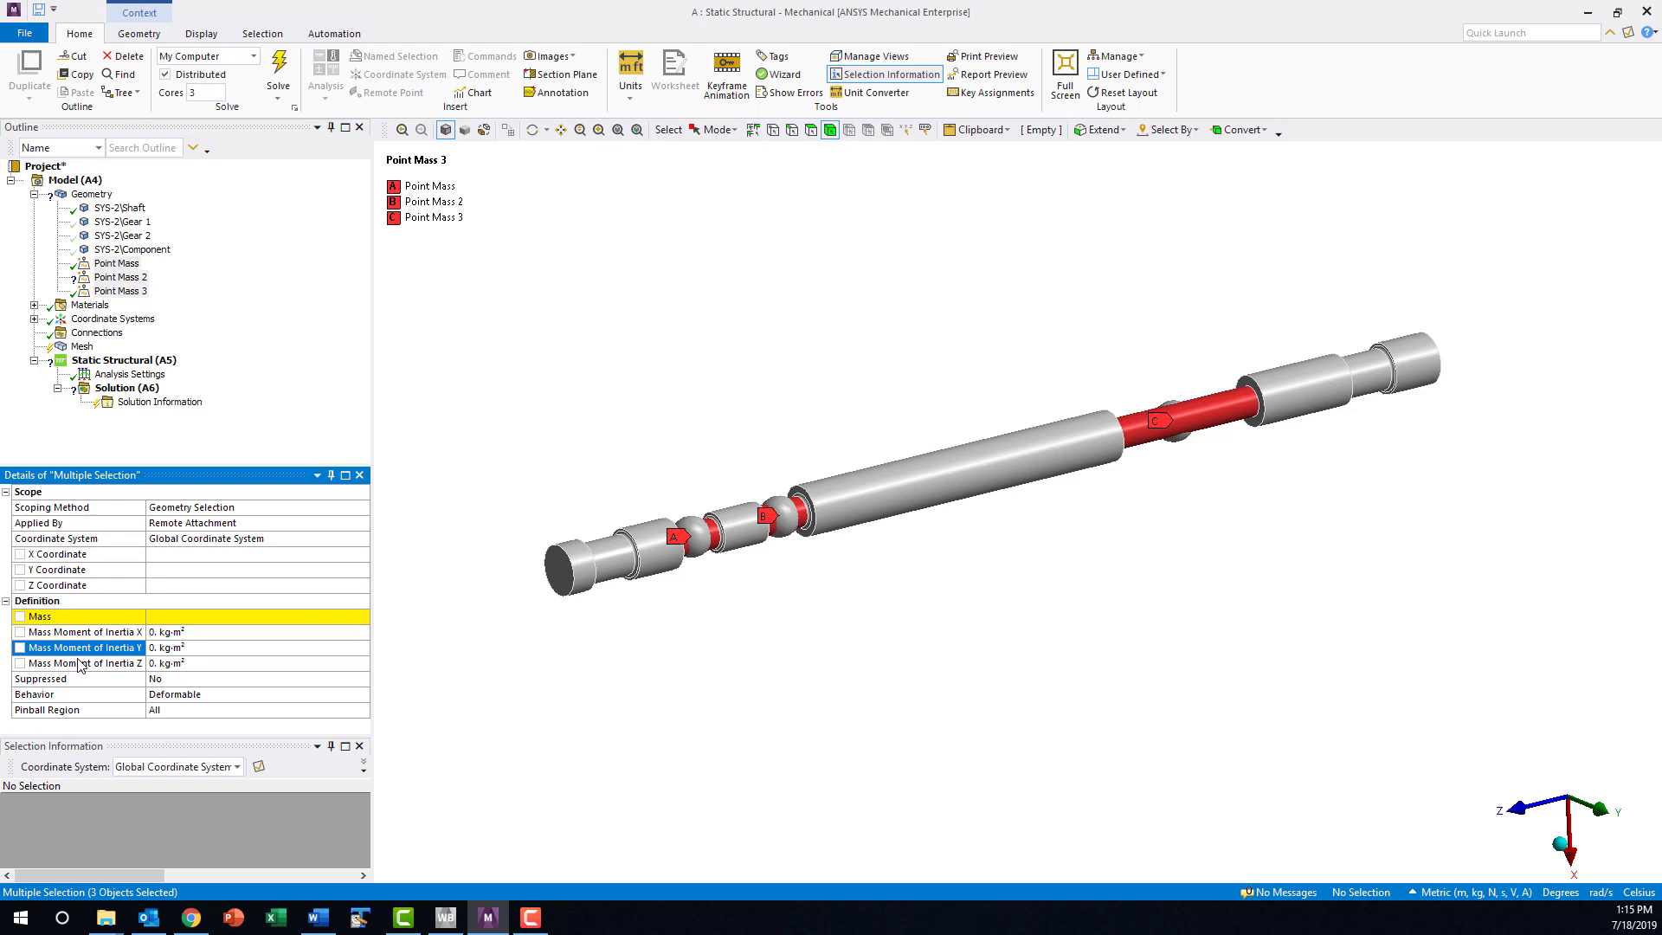
{"action": "left_click", "coordinate": [80, 664]}
{"action": "left_click", "coordinate": [120, 277]}
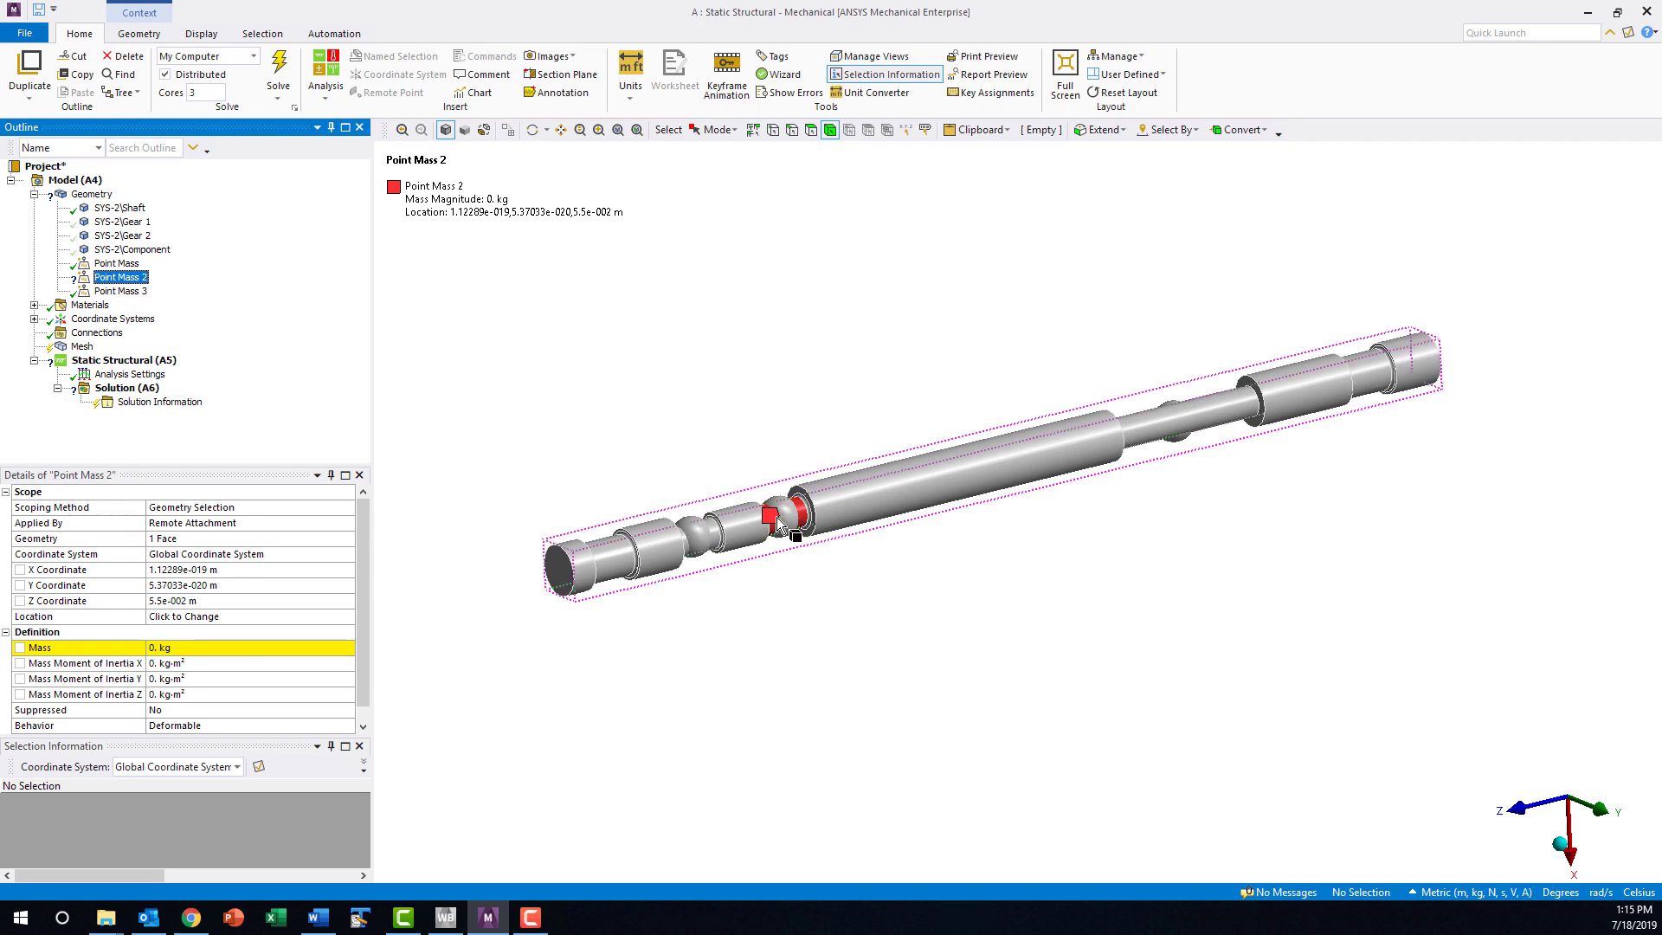
{"action": "right_click", "coordinate": [669, 444]}
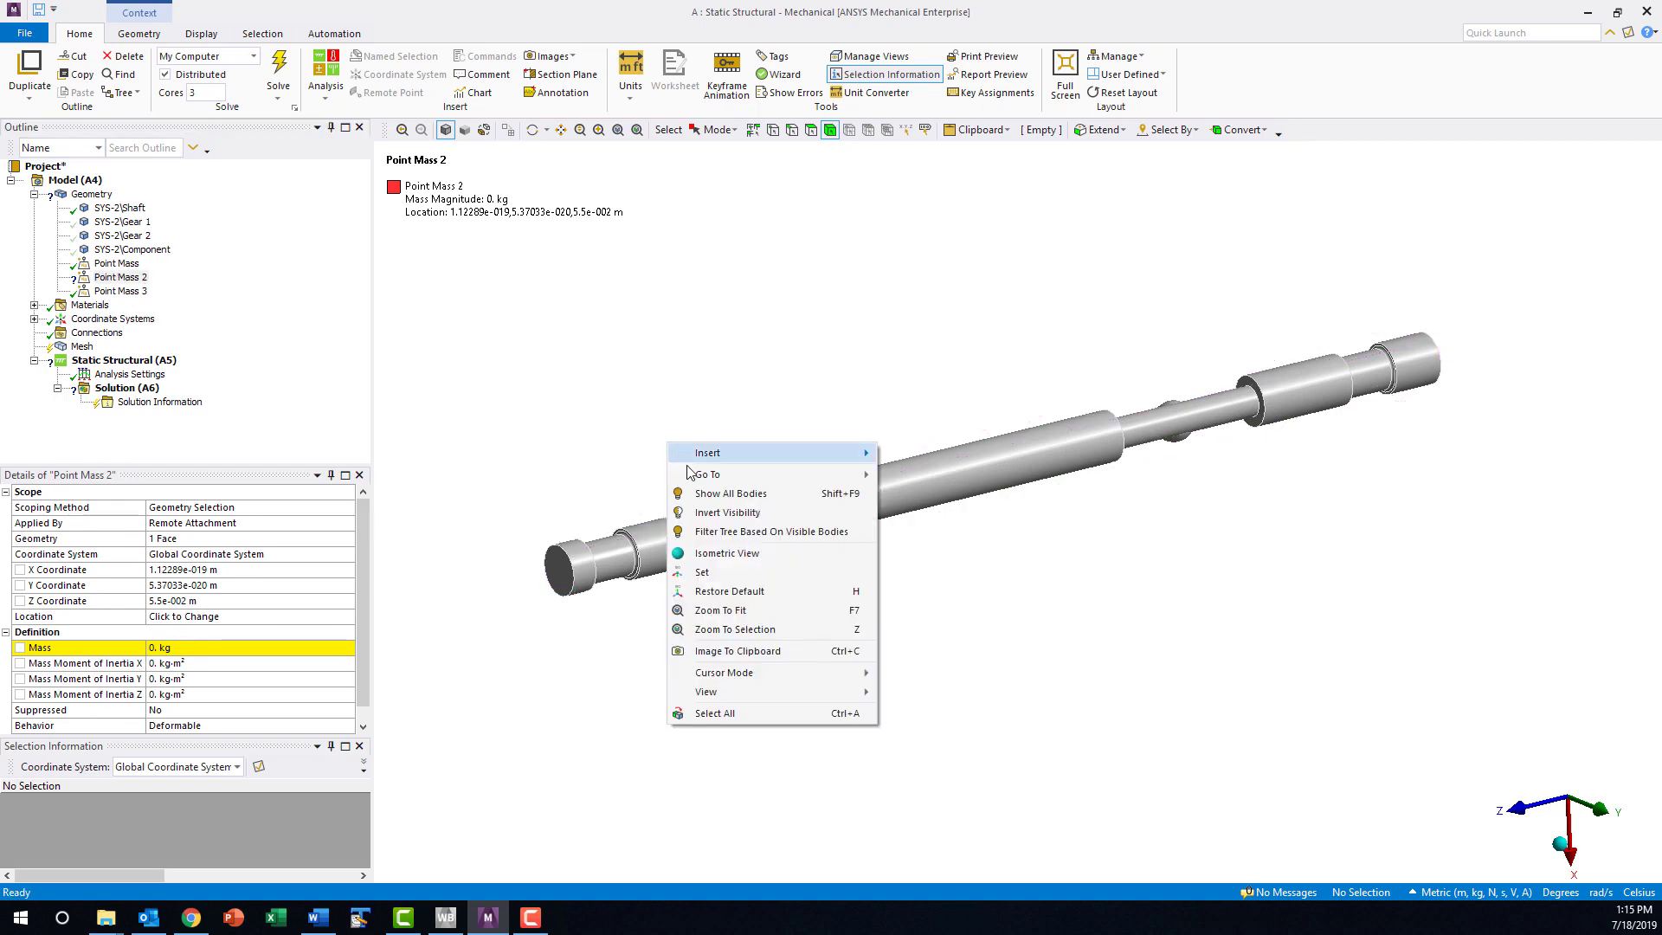
Show all bodies and give Point Mass 2 the rear gear's mass of 0.698889 kg
{"action": "left_click", "coordinate": [713, 497]}
{"action": "left_click", "coordinate": [839, 301]}
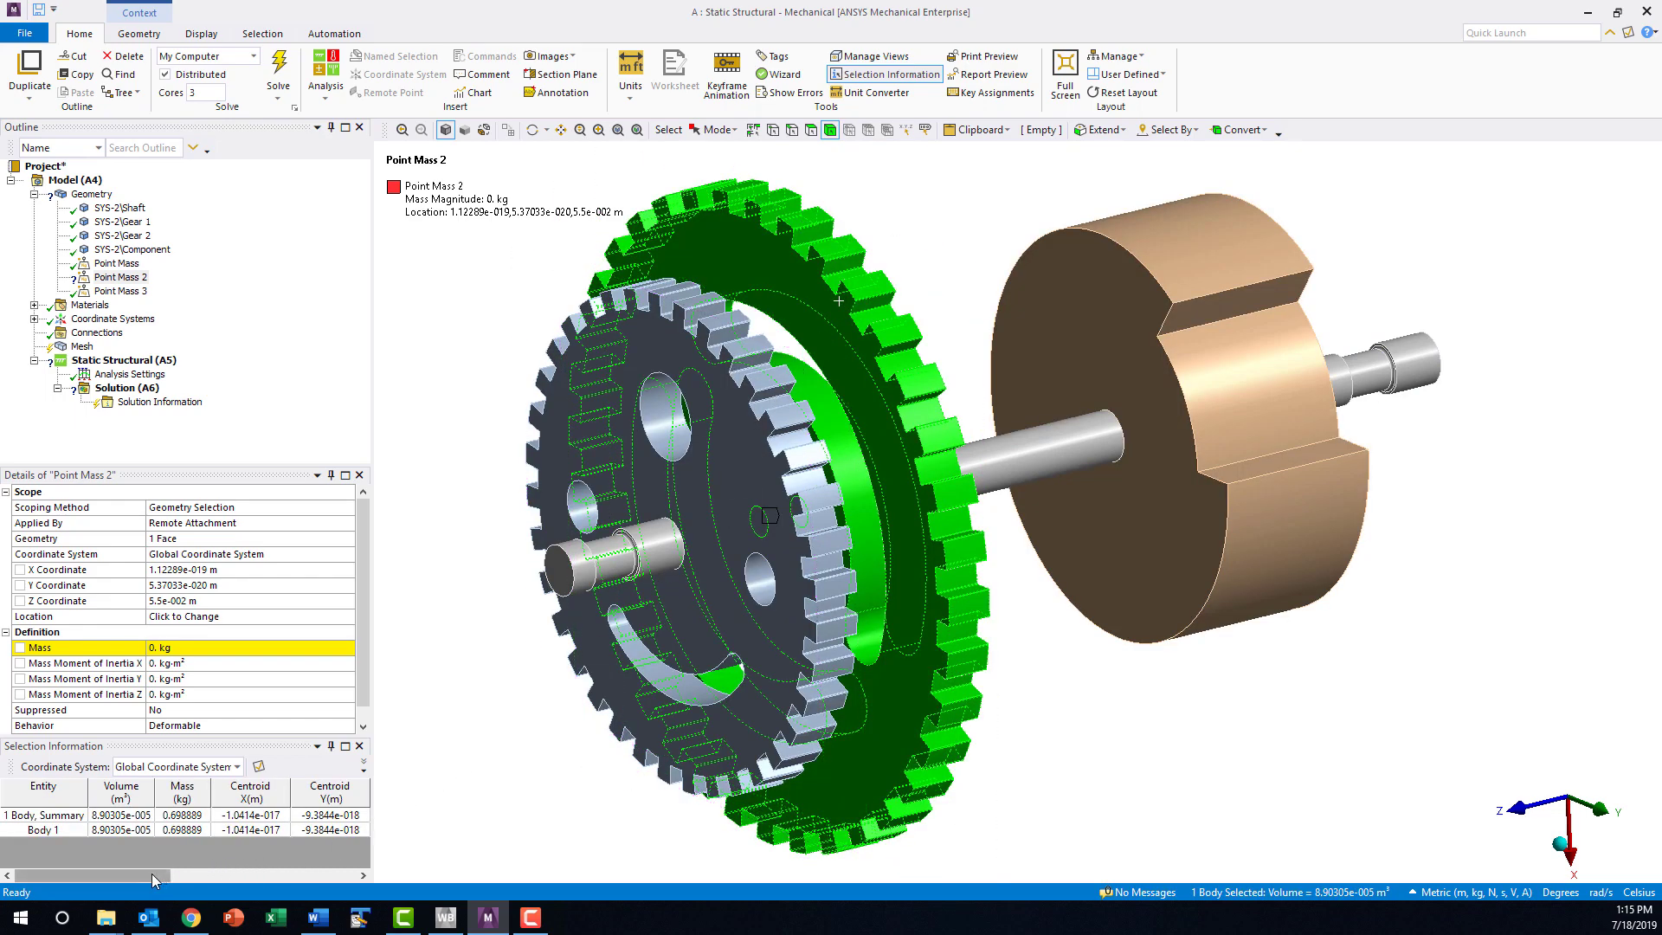
{"action": "left_click_drag", "start_coordinate": [152, 874], "coordinate": [191, 875]}
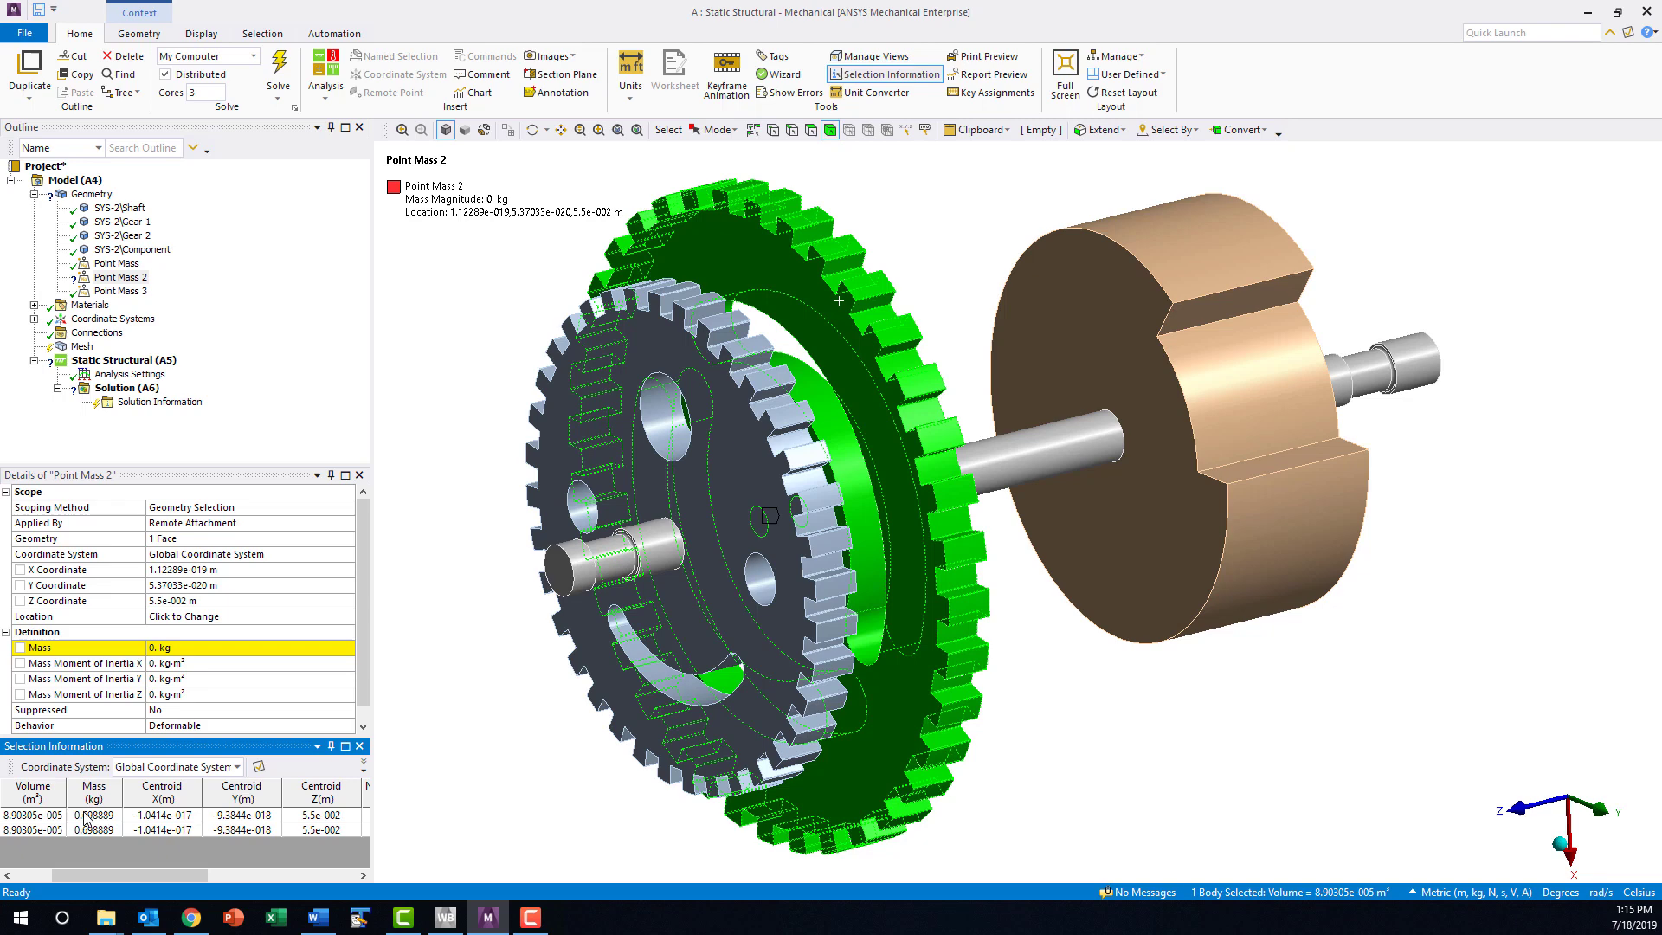
{"action": "right_click", "coordinate": [86, 815]}
{"action": "left_click", "coordinate": [123, 879]}
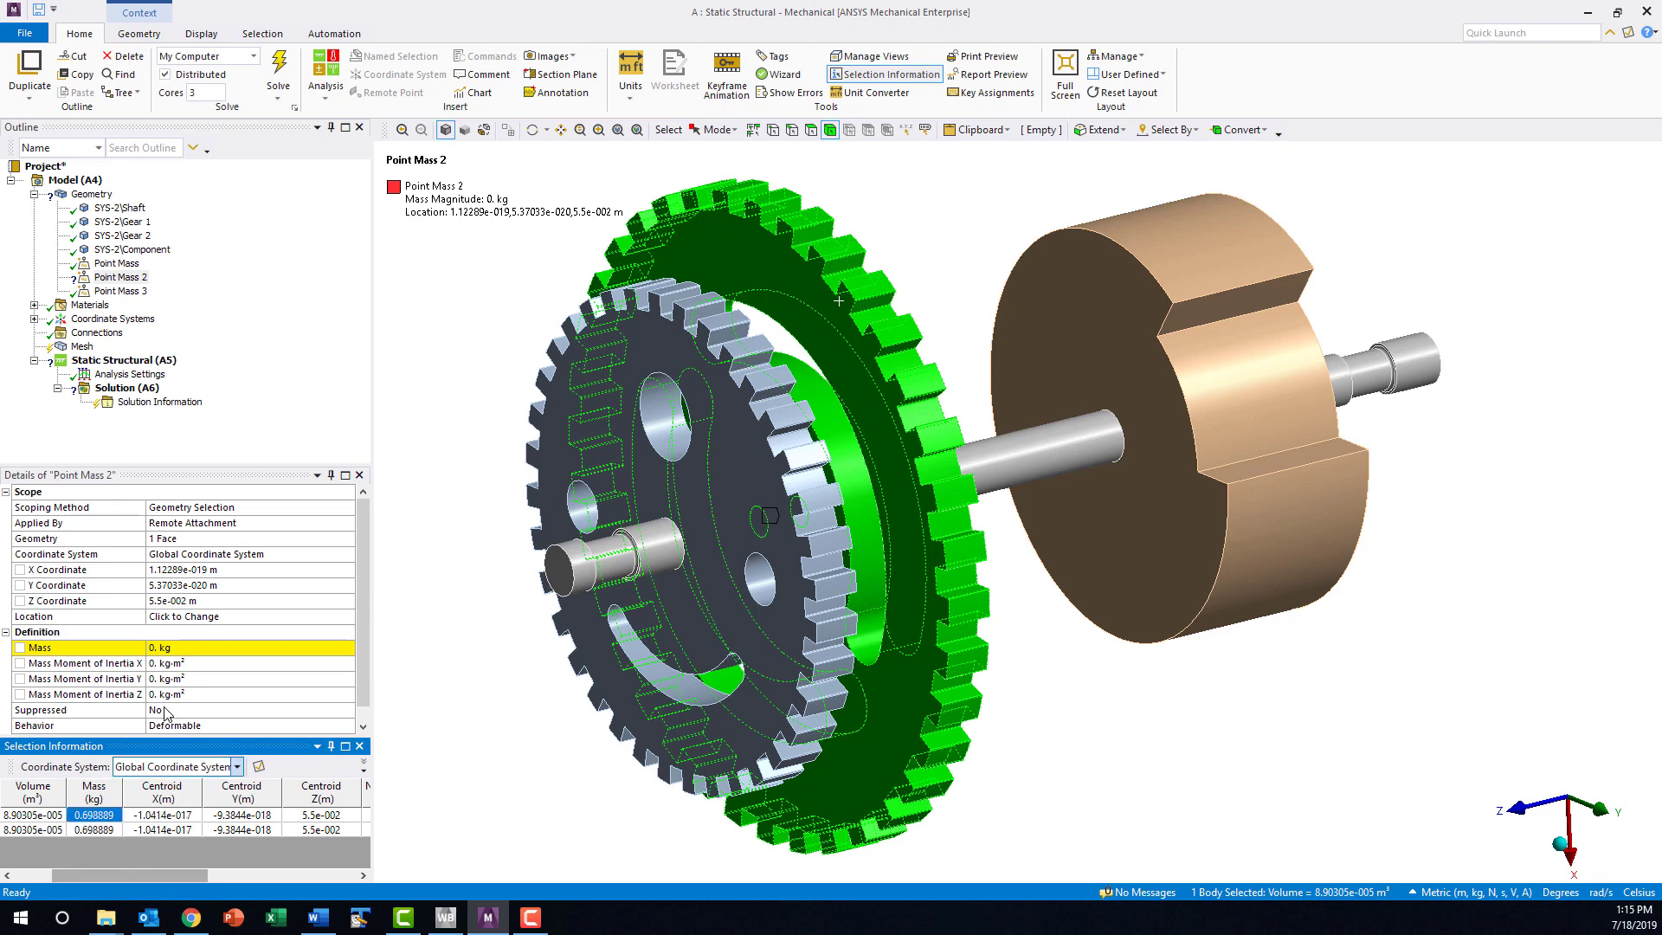
{"action": "left_click", "coordinate": [173, 656]}
{"action": "key", "text": "ctrl+v"}
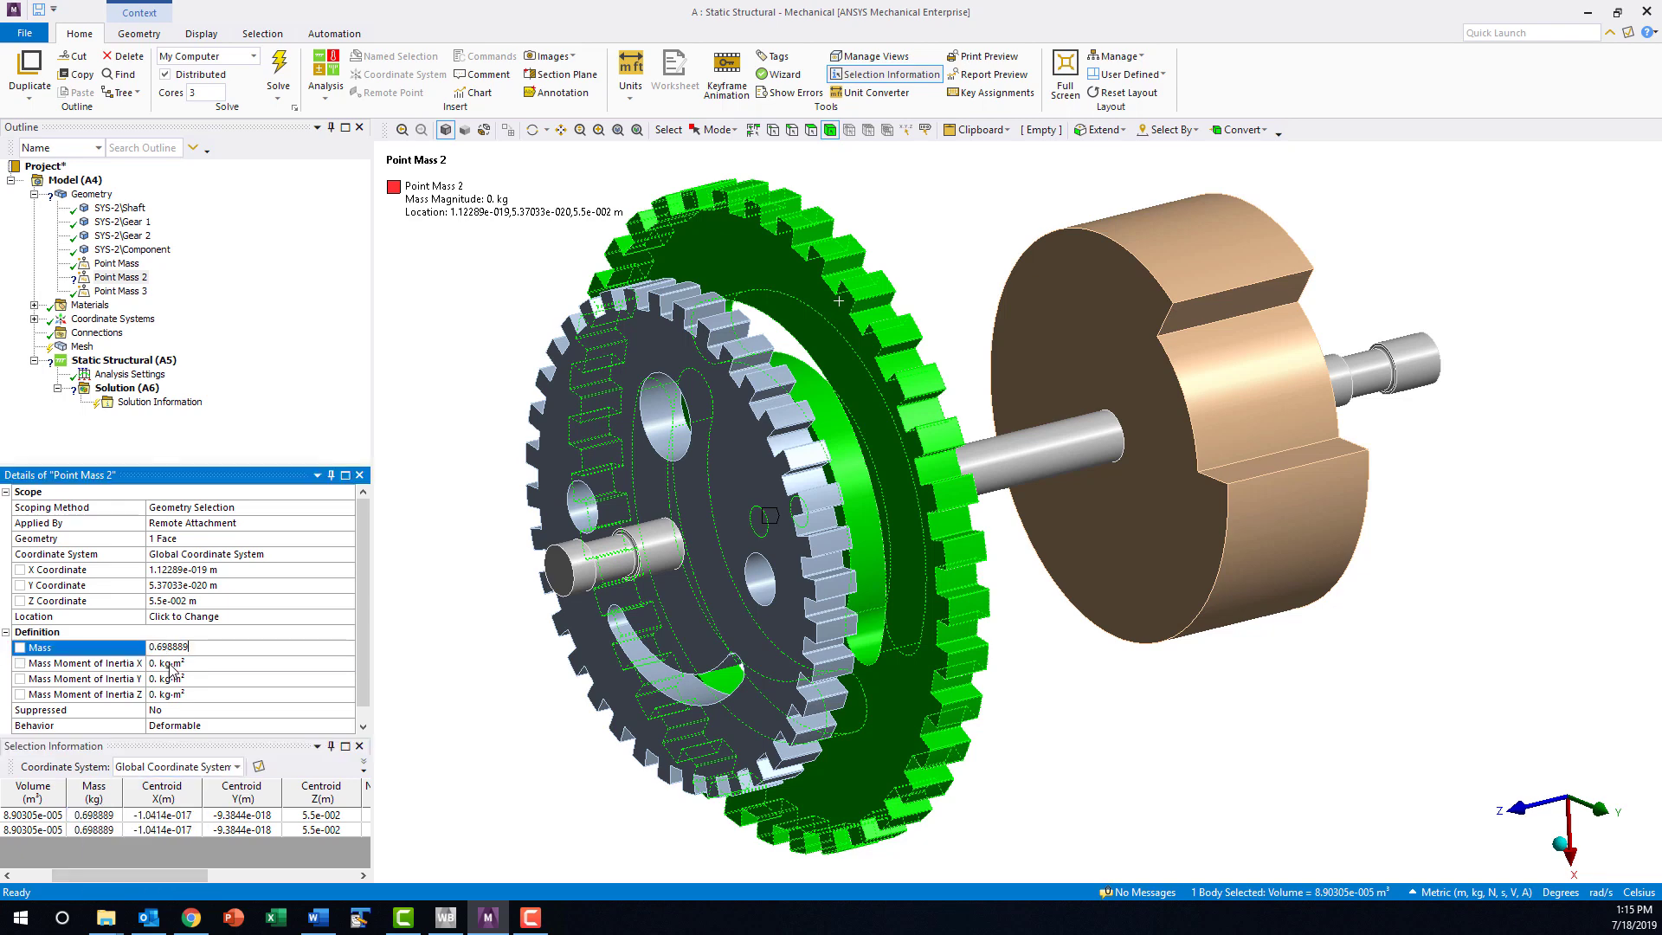
Copy the gear's centroid X and Y (-1.0414e-017, -9.3844e-018 m) into Point Mass 2's coordinates
{"action": "left_click", "coordinate": [187, 816]}
{"action": "right_click", "coordinate": [187, 816]}
{"action": "left_click", "coordinate": [220, 881]}
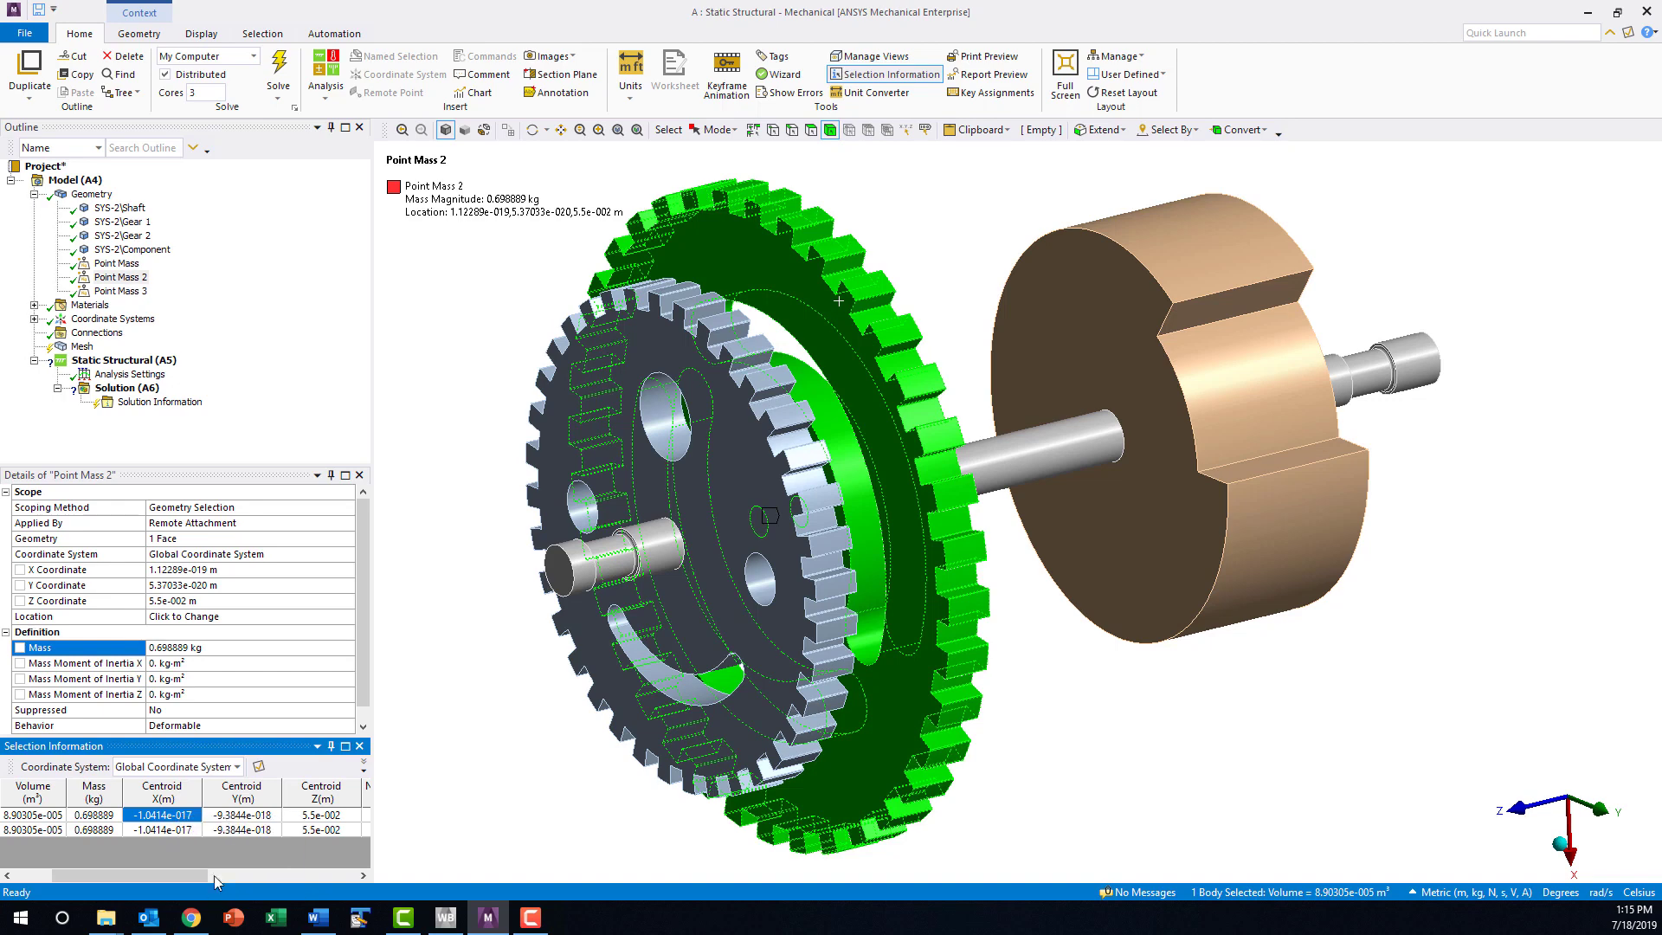
{"action": "left_click", "coordinate": [178, 573]}
{"action": "key", "text": "ctrl+v"}
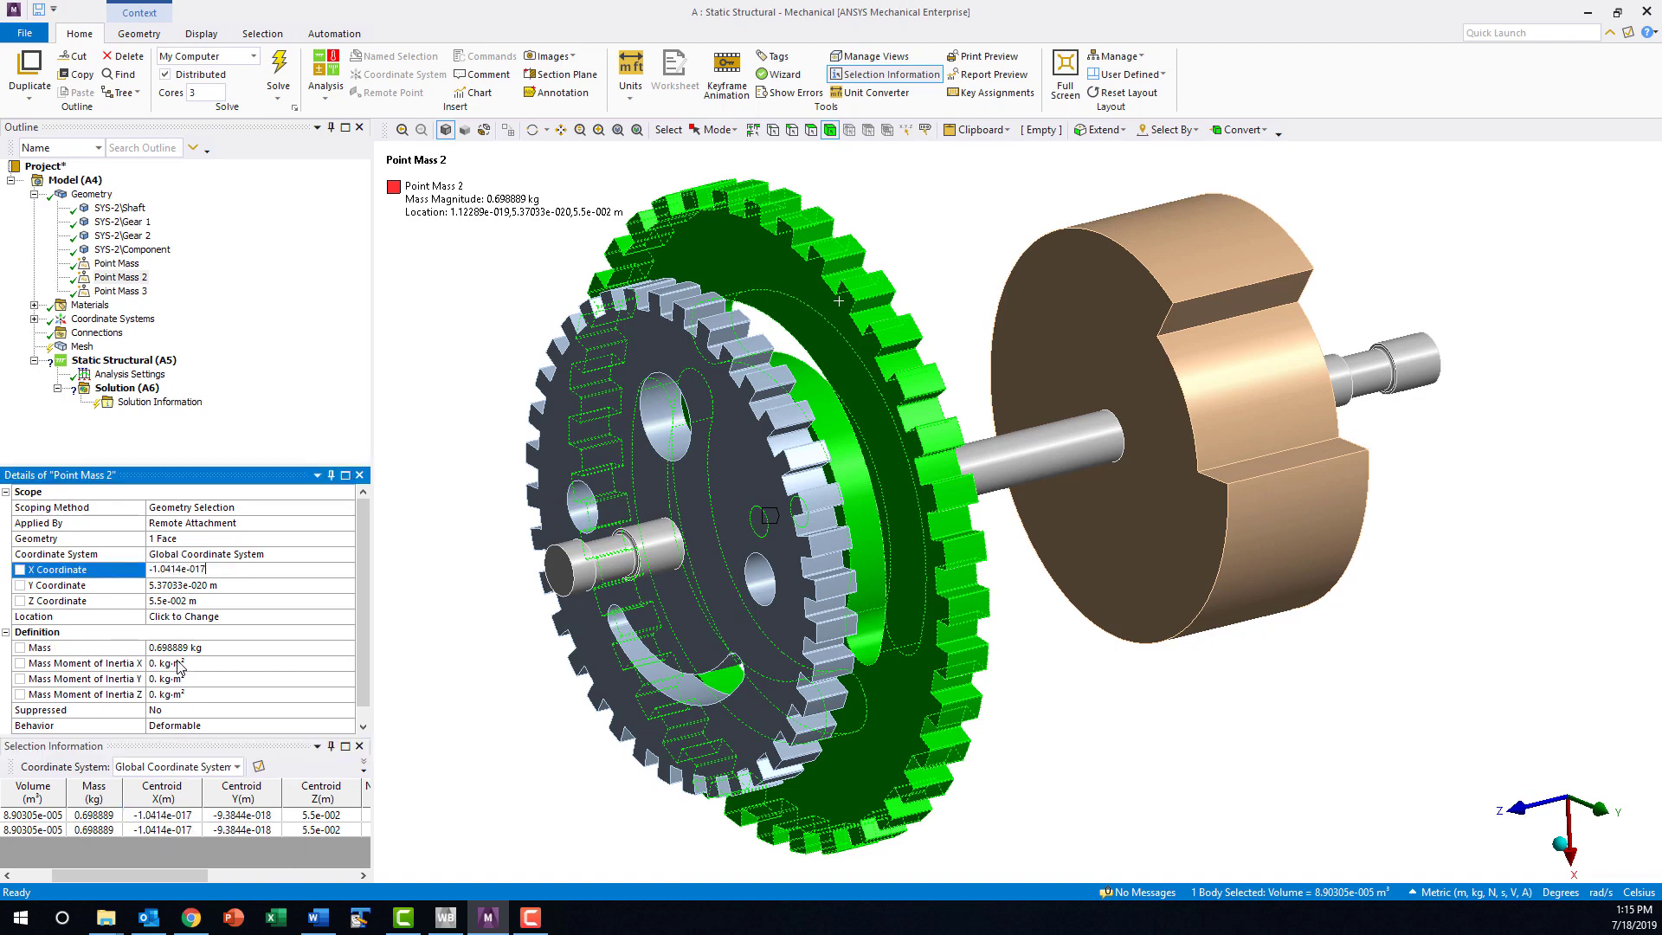
{"action": "left_click", "coordinate": [236, 816]}
{"action": "right_click", "coordinate": [236, 816]}
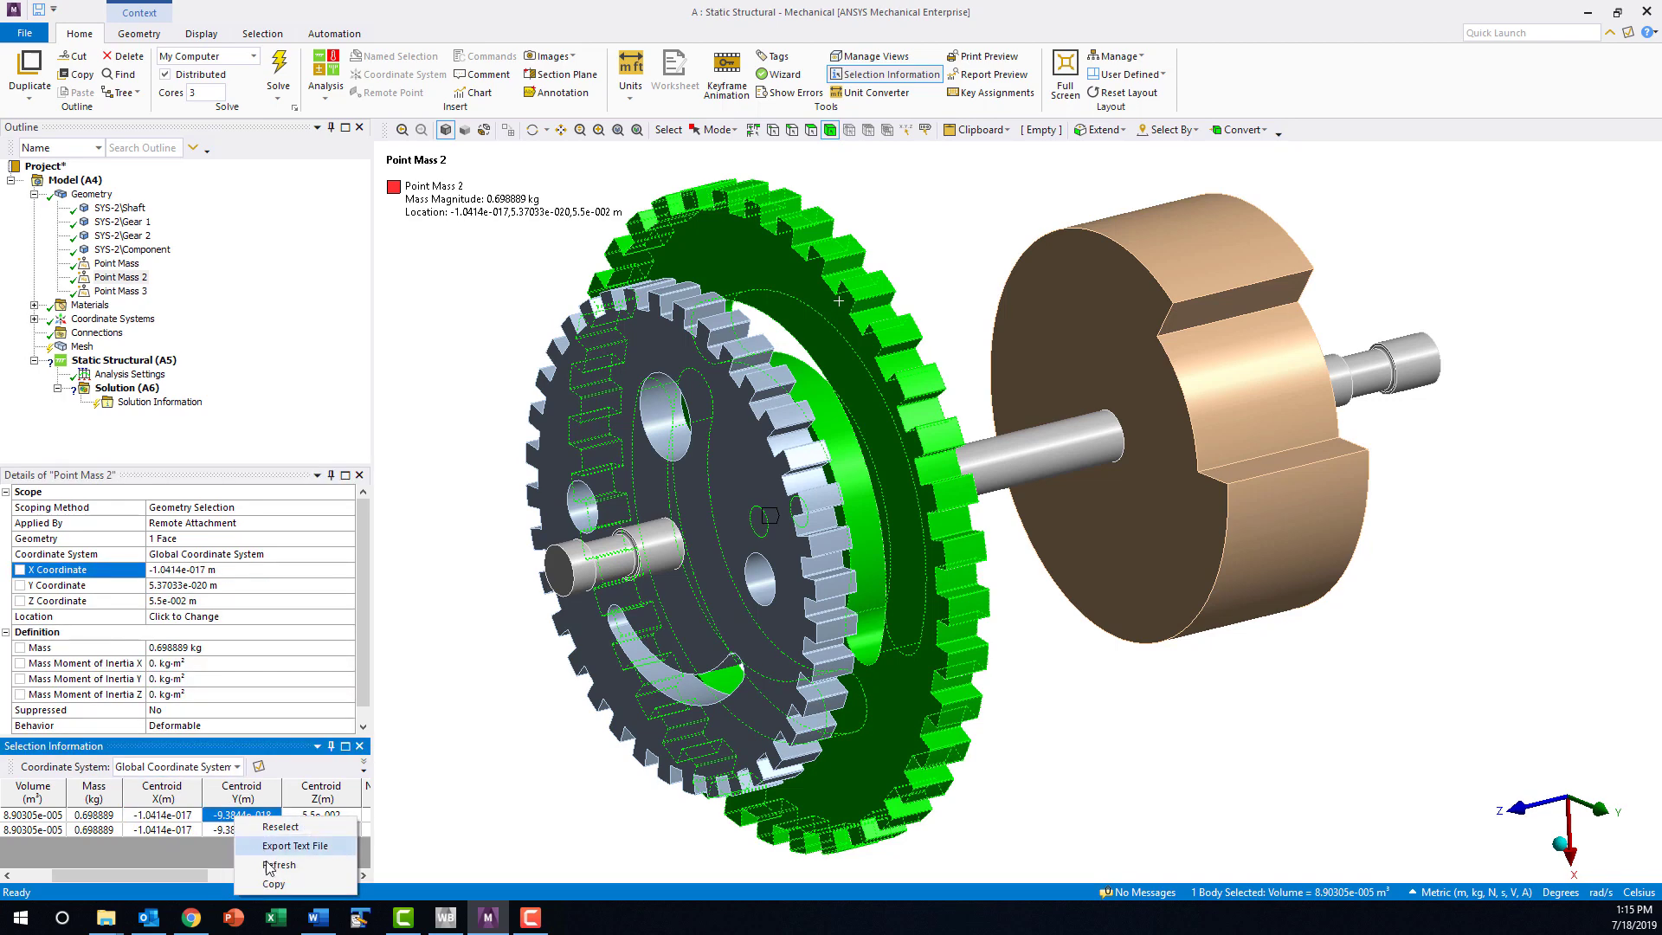
{"action": "left_click", "coordinate": [277, 884]}
{"action": "left_click", "coordinate": [193, 586]}
{"action": "key", "text": "ctrl+v"}
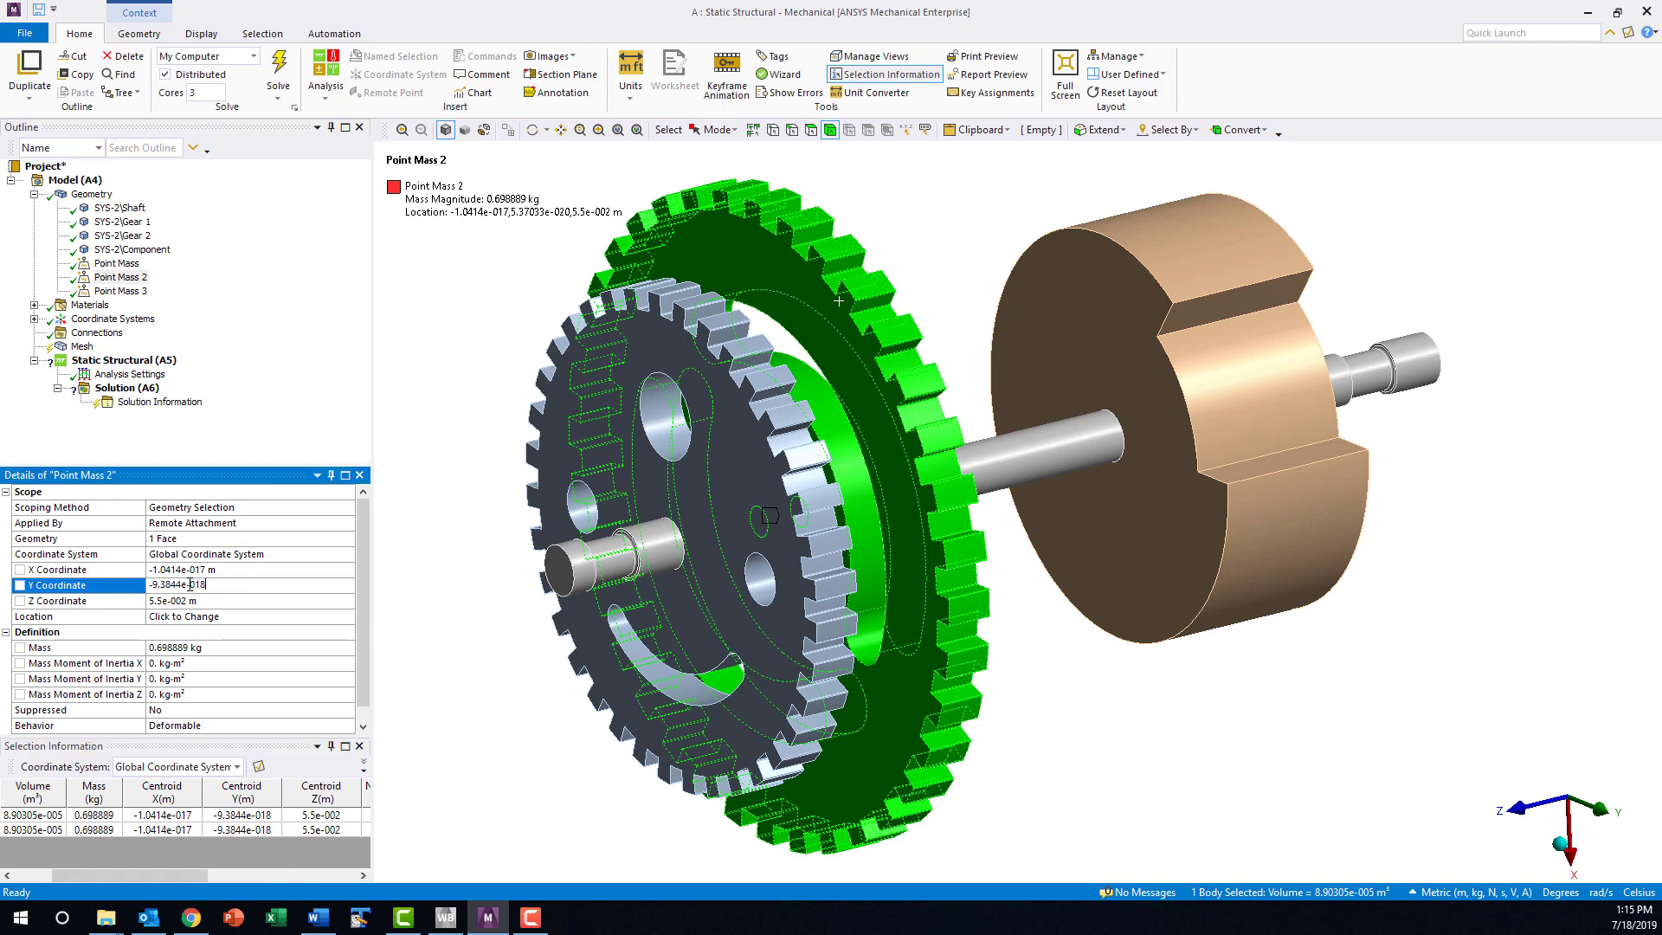
Set Point Mass 2's Z Coordinate to the gear's centroid Z of 5.5e-002 m
{"action": "left_click", "coordinate": [303, 816]}
{"action": "right_click", "coordinate": [303, 816]}
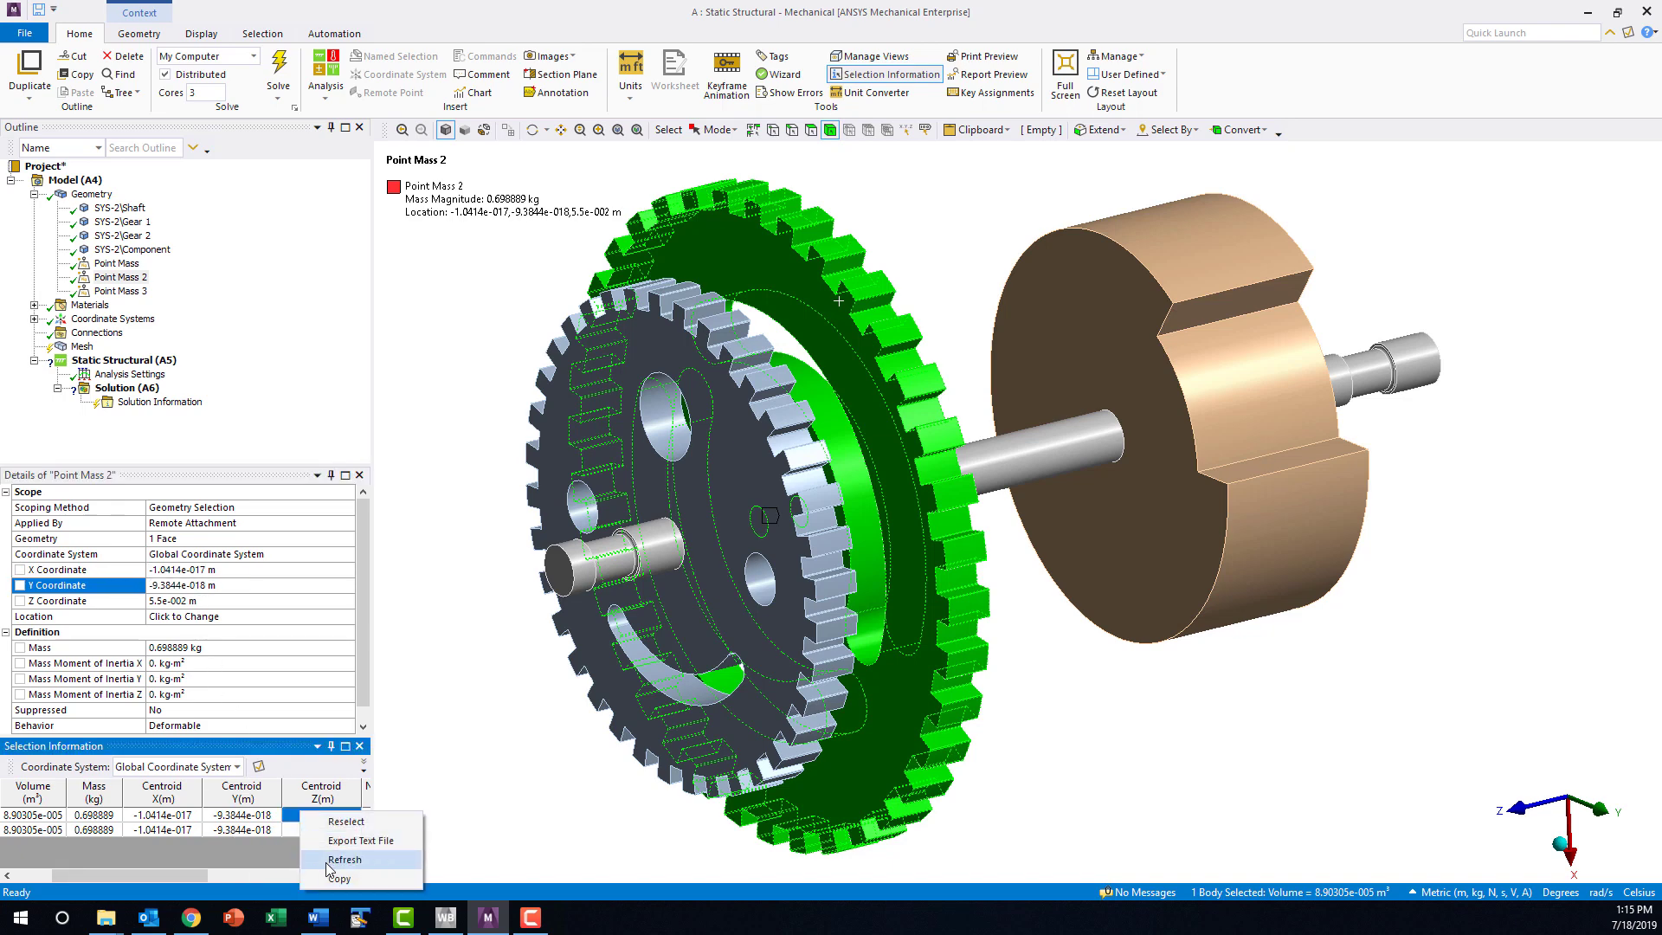
{"action": "left_click", "coordinate": [342, 885]}
{"action": "left_click", "coordinate": [194, 601]}
{"action": "key", "text": "ctrl+v"}
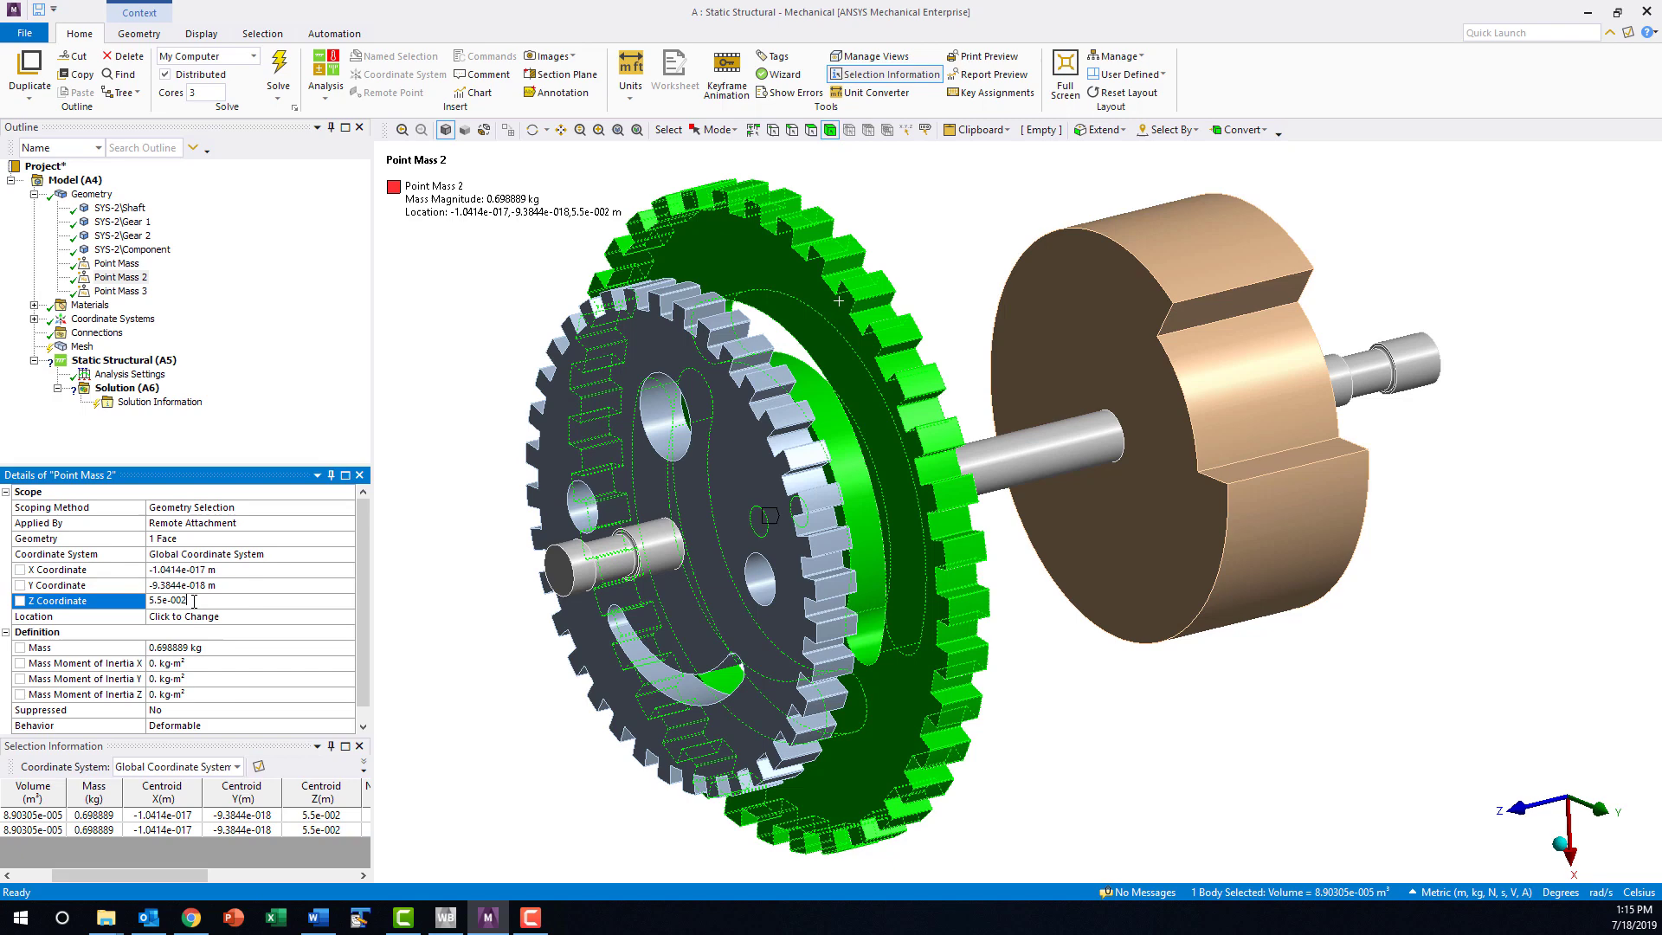
{"action": "key", "text": "Return"}
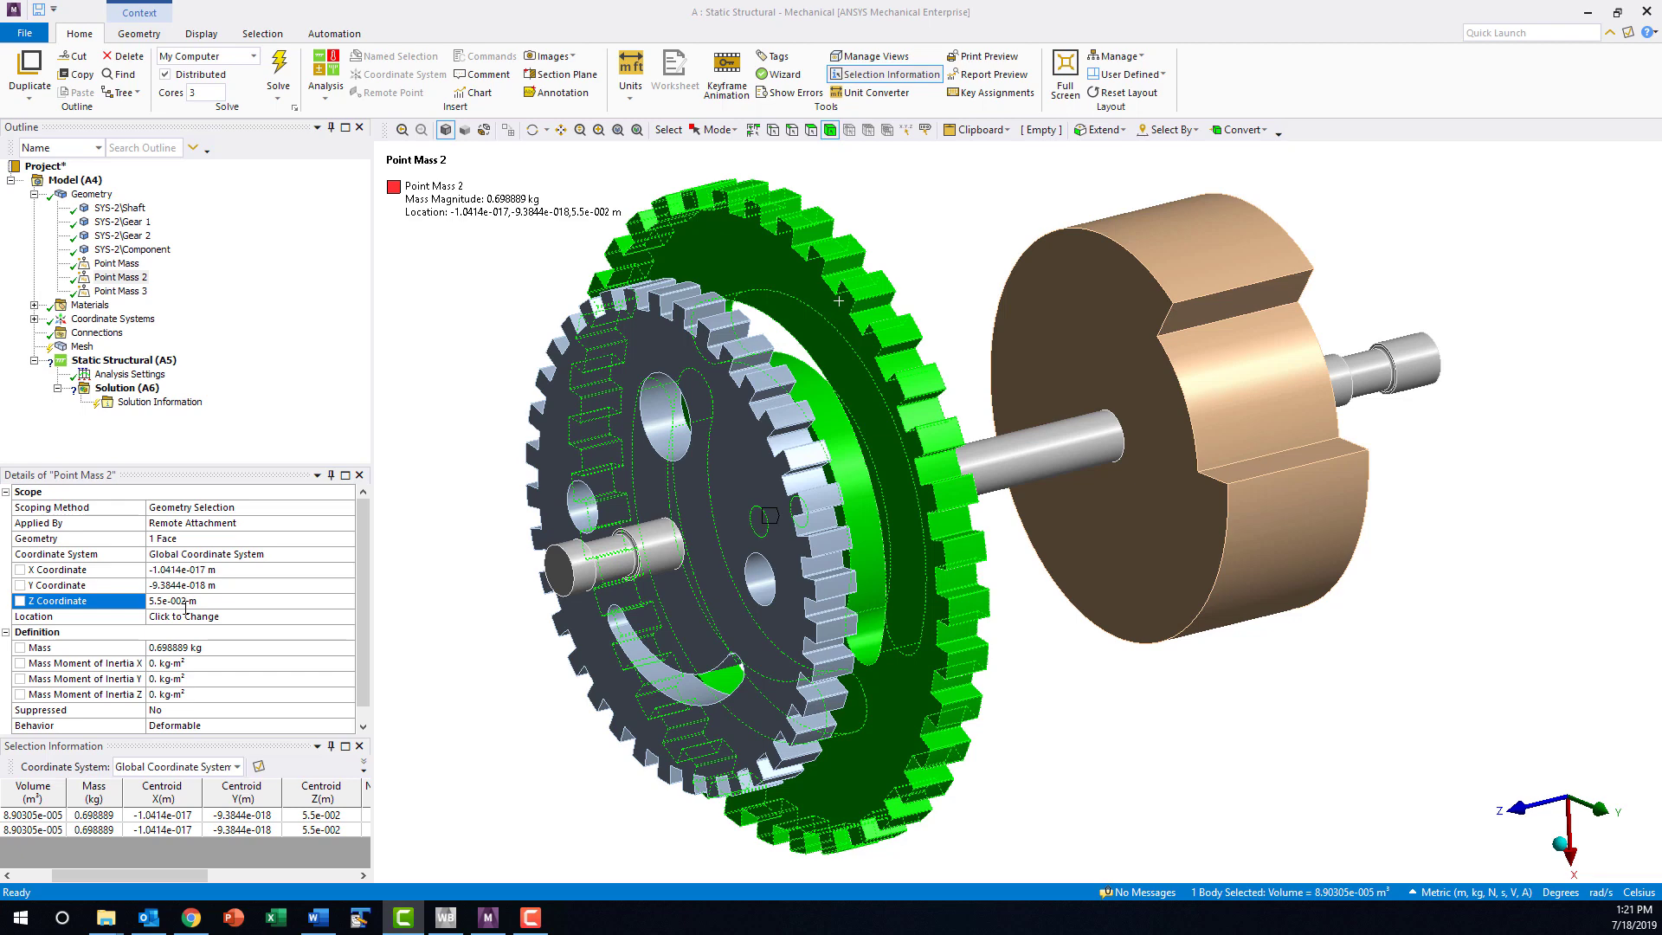
Duplicate the Static Structural system in Workbench and open the copy's model in Mechanical
{"action": "left_click", "coordinate": [445, 917]}
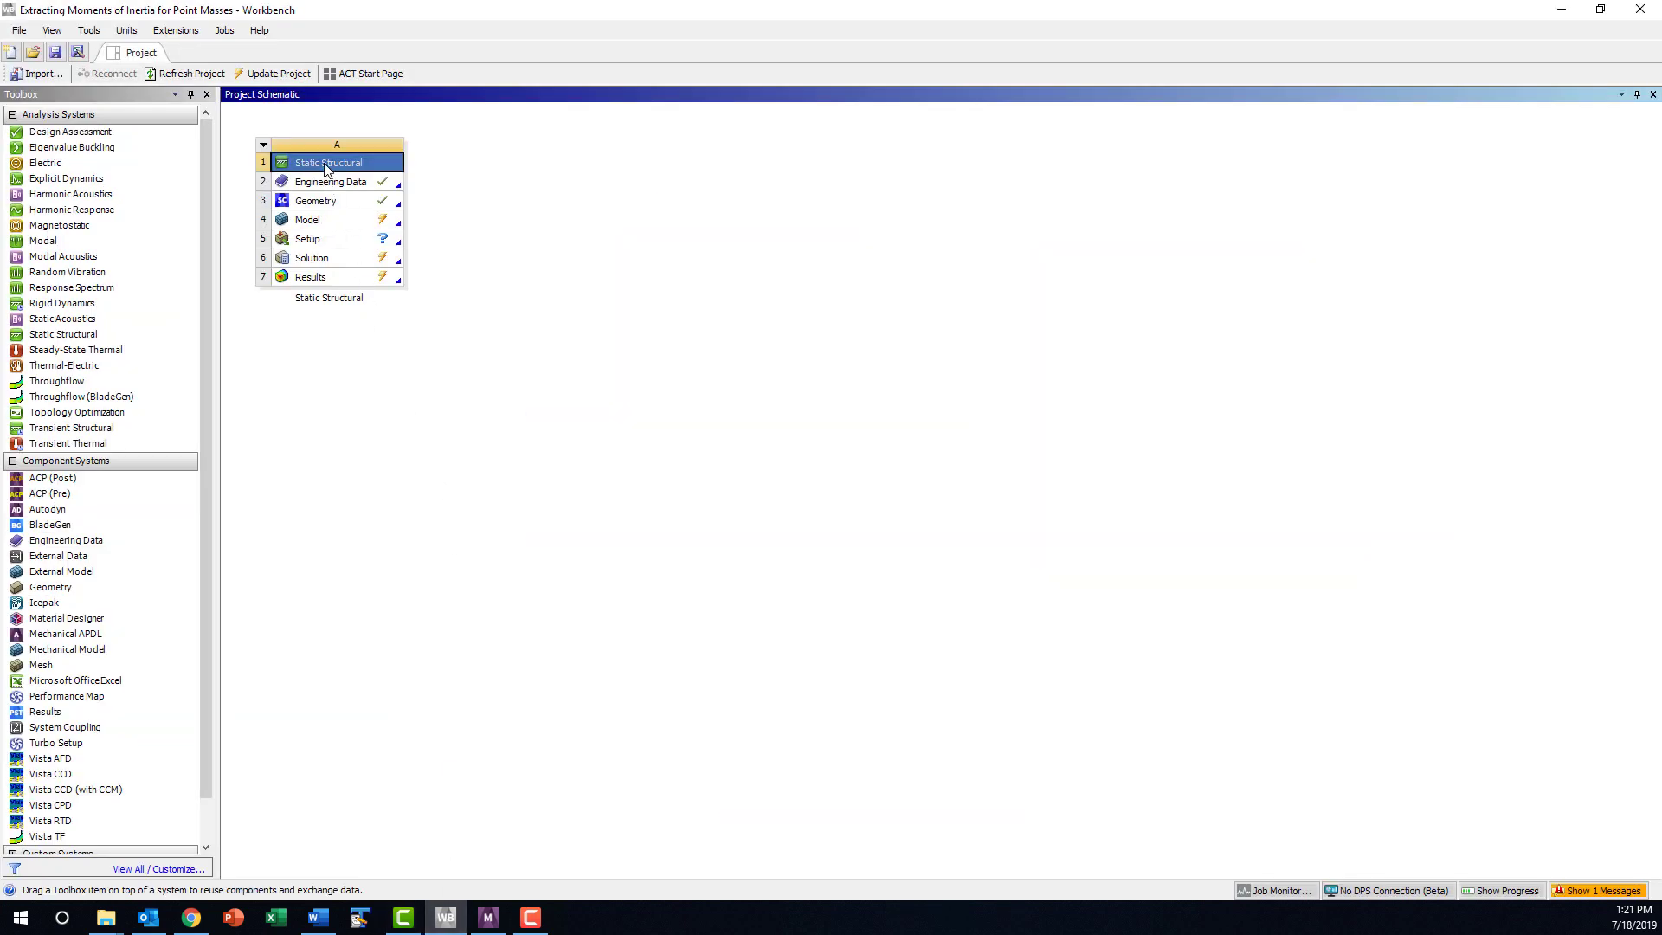
{"action": "right_click", "coordinate": [324, 162]}
{"action": "left_click", "coordinate": [365, 222]}
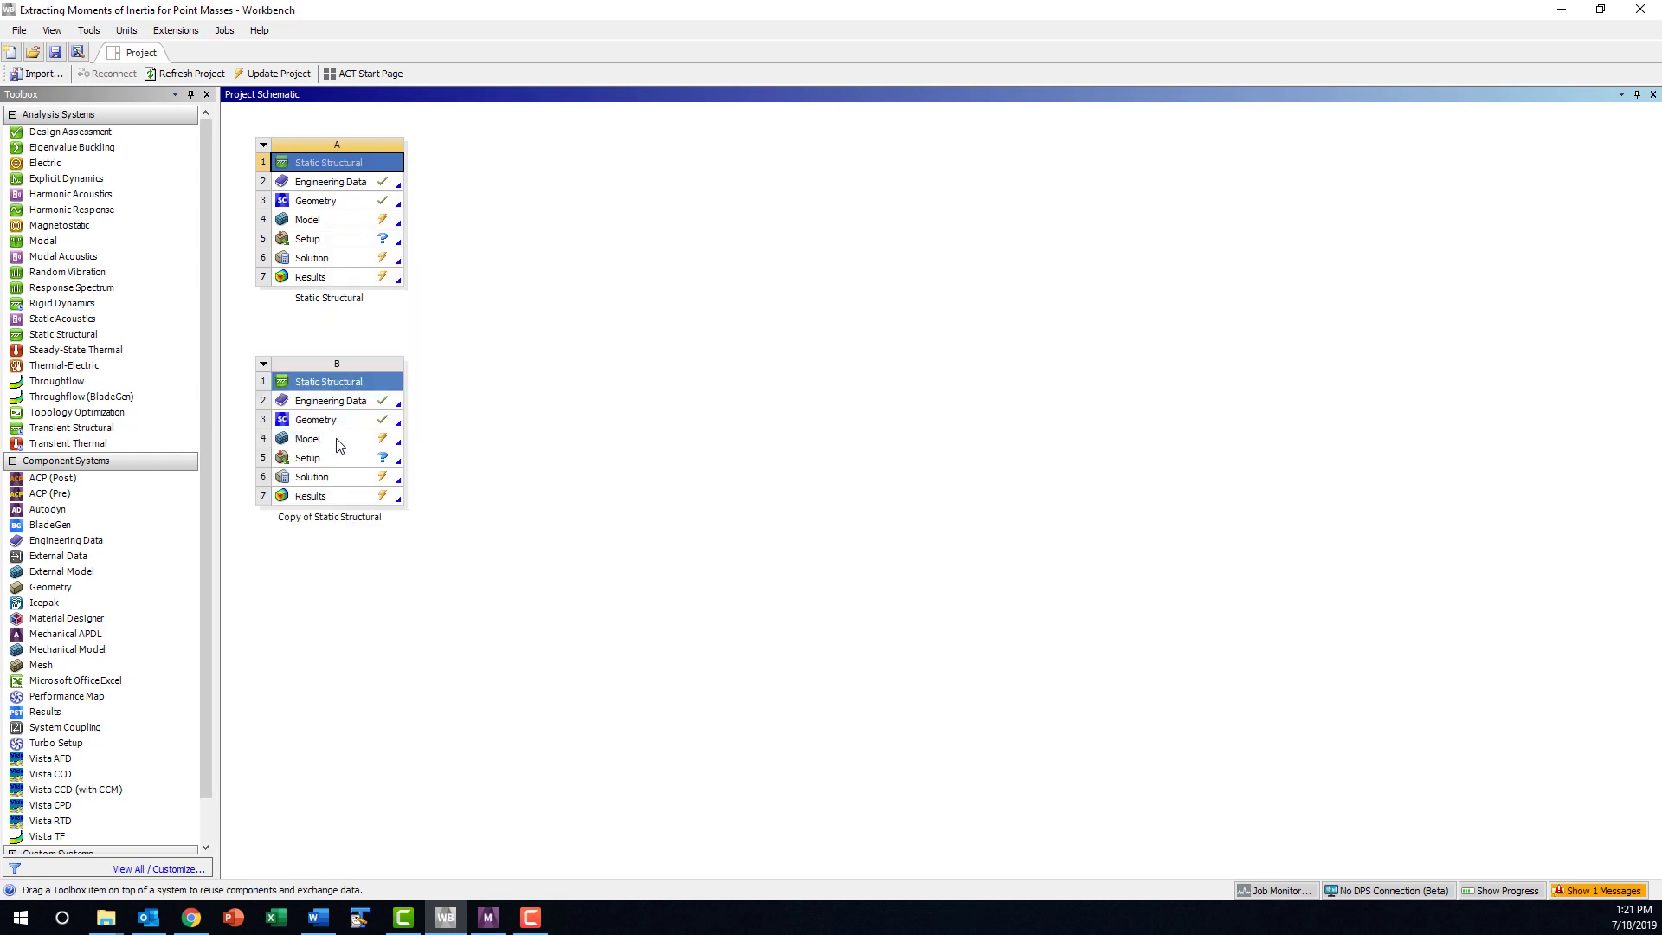
{"action": "double_click", "coordinate": [337, 440]}
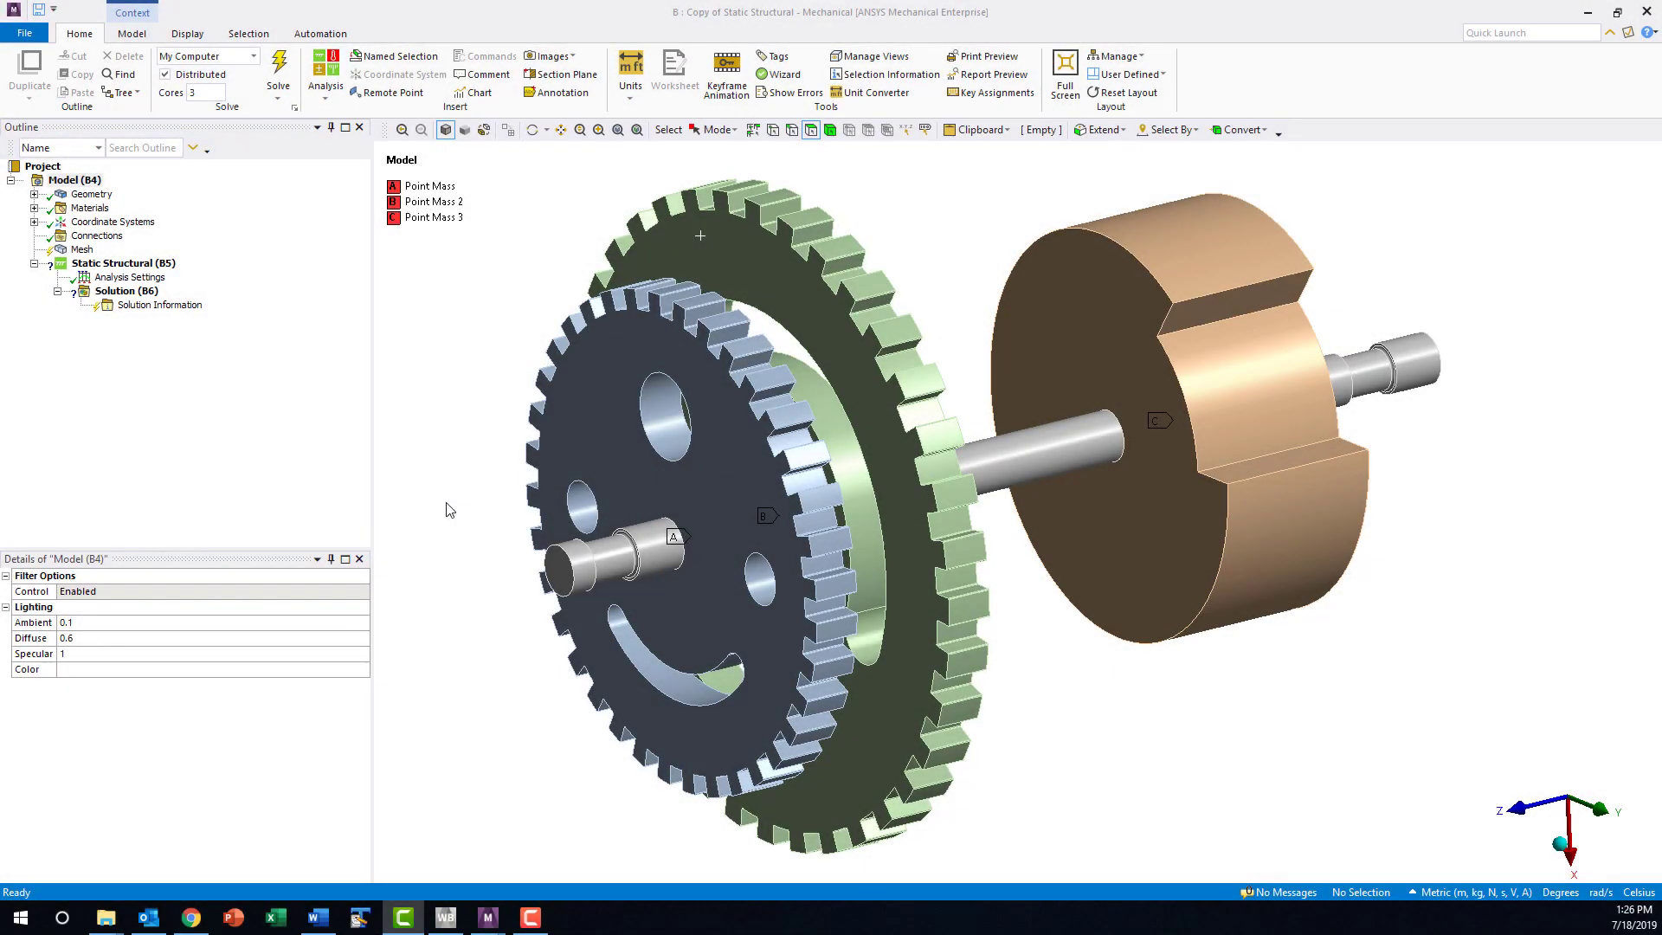
Suppress every body except the large gear
{"action": "left_click", "coordinate": [727, 275]}
{"action": "right_click", "coordinate": [727, 275]}
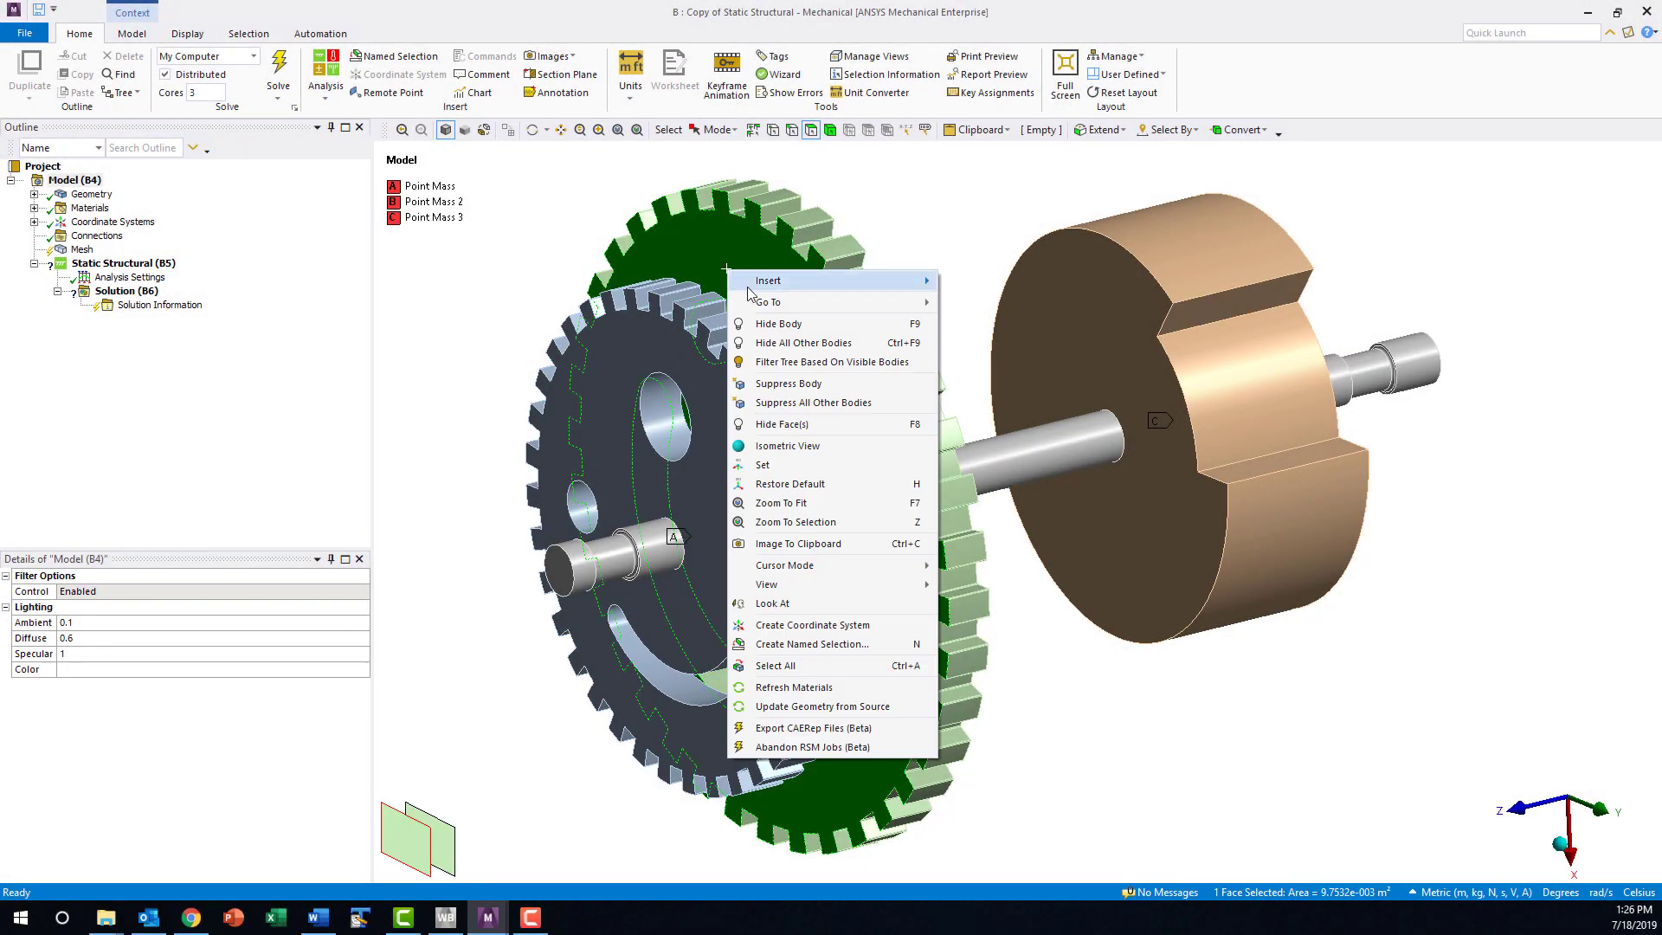
{"action": "left_click", "coordinate": [792, 403]}
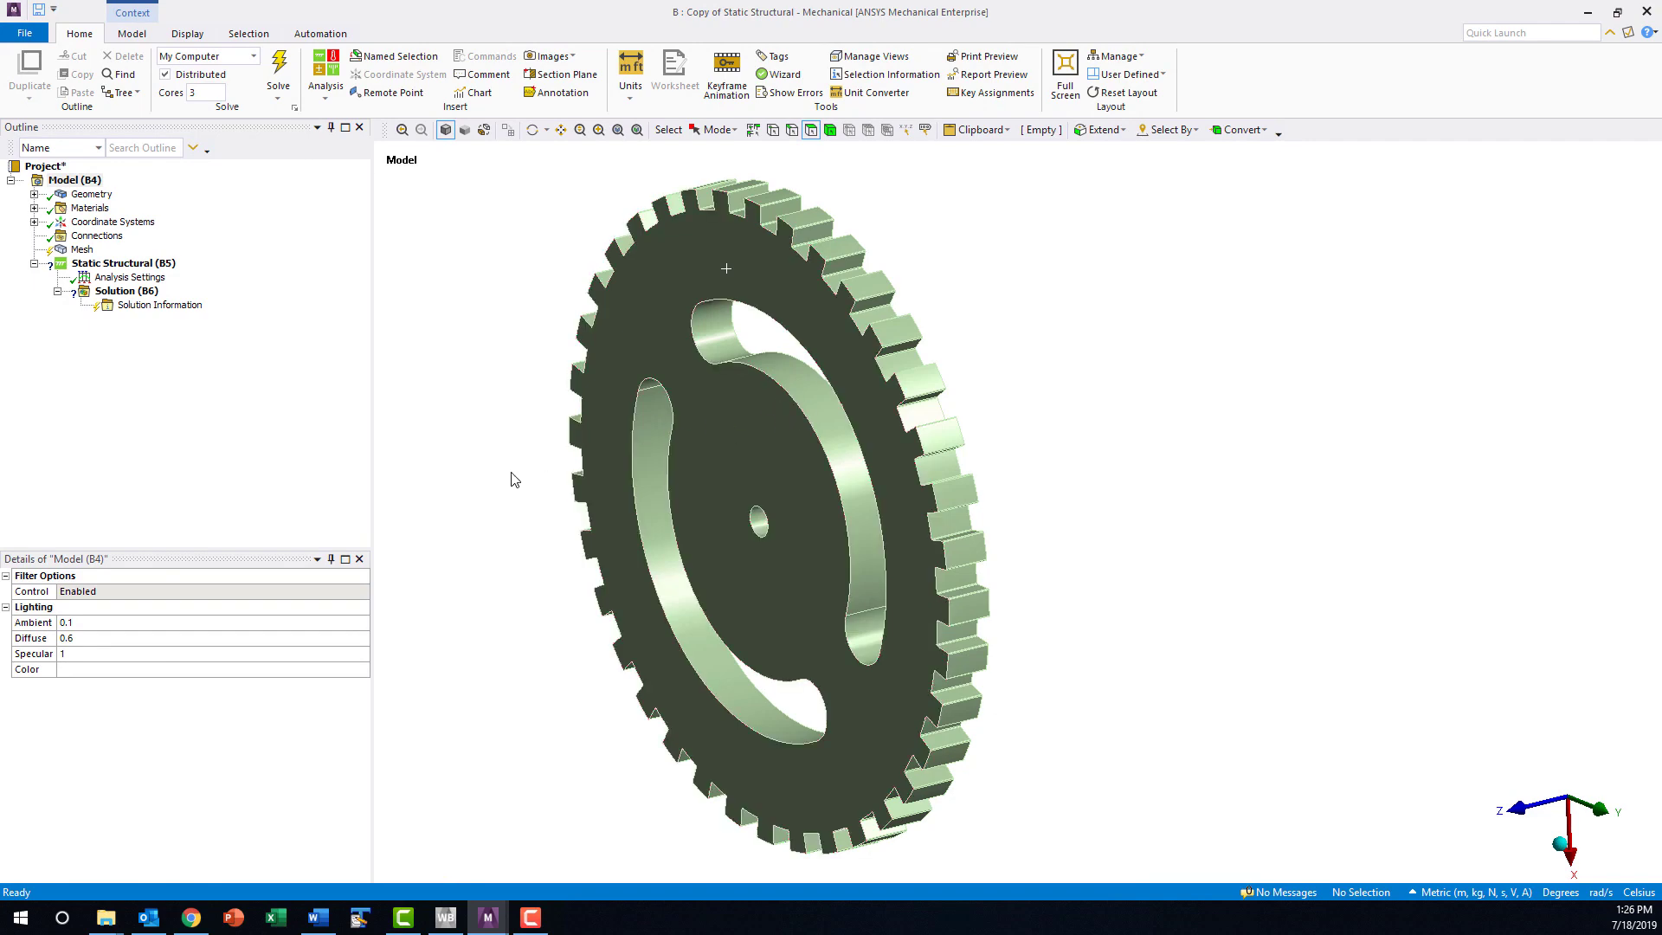
{"action": "middle_click_drag", "start_coordinate": [850, 586], "coordinate": [952, 562]}
Add a Fixed Support to Static Structural scoped to all 299 gear faces
{"action": "left_click", "coordinate": [127, 269]}
{"action": "right_click", "coordinate": [127, 268]}
{"action": "mouse_move", "coordinate": [222, 270]}
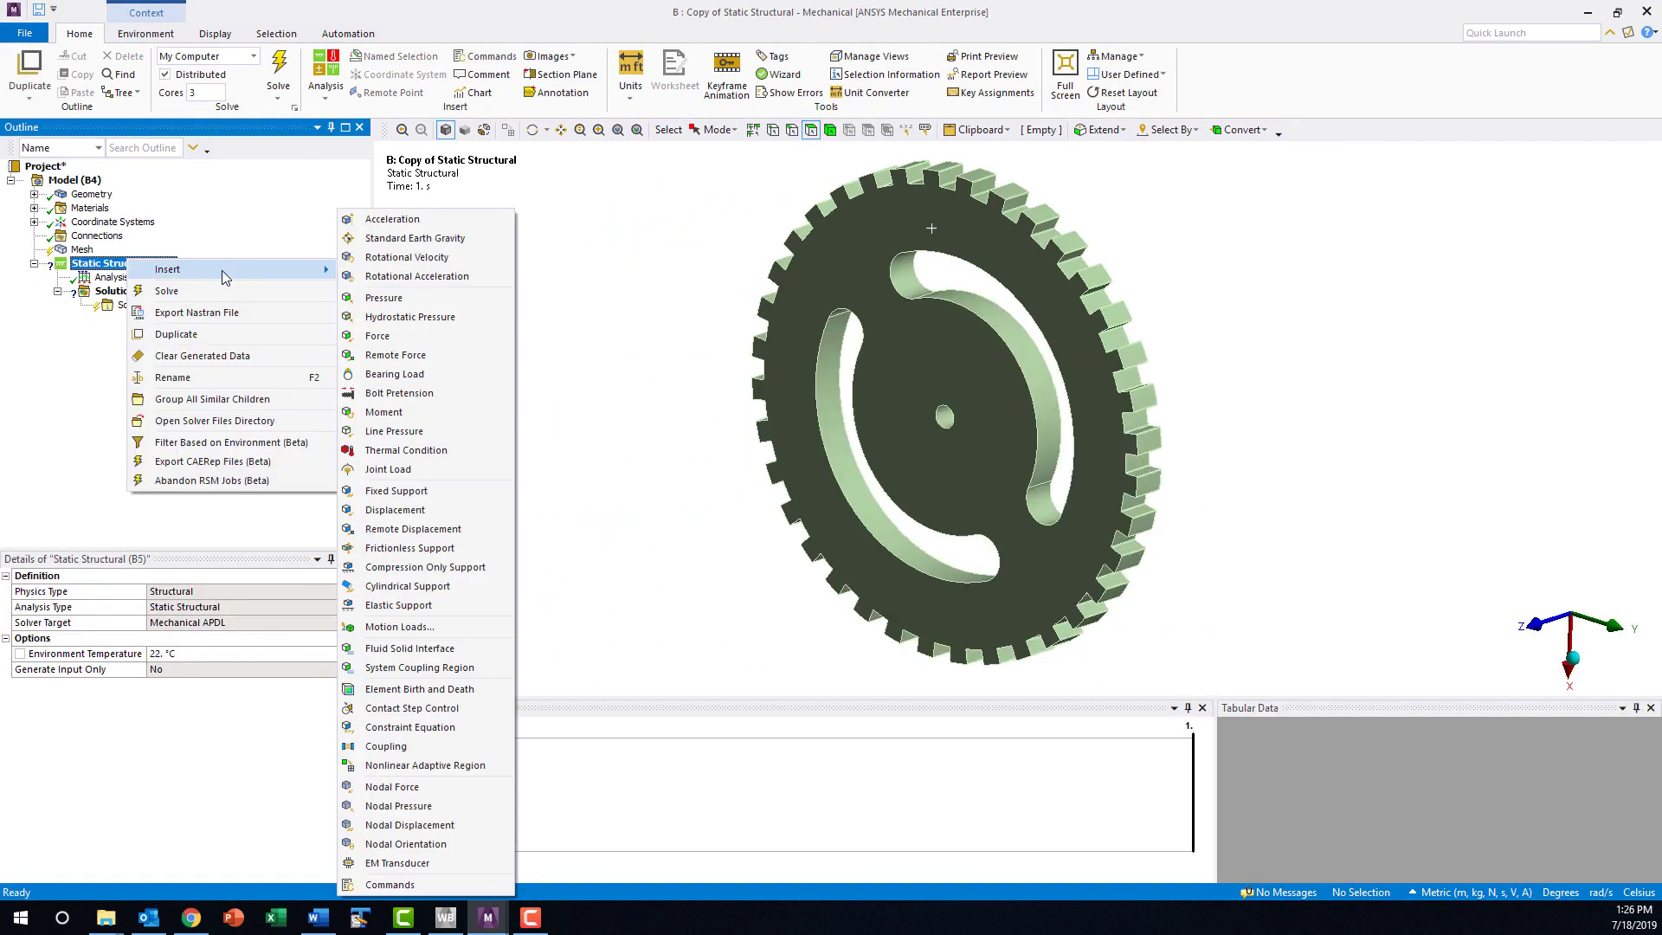
{"action": "left_click", "coordinate": [418, 491]}
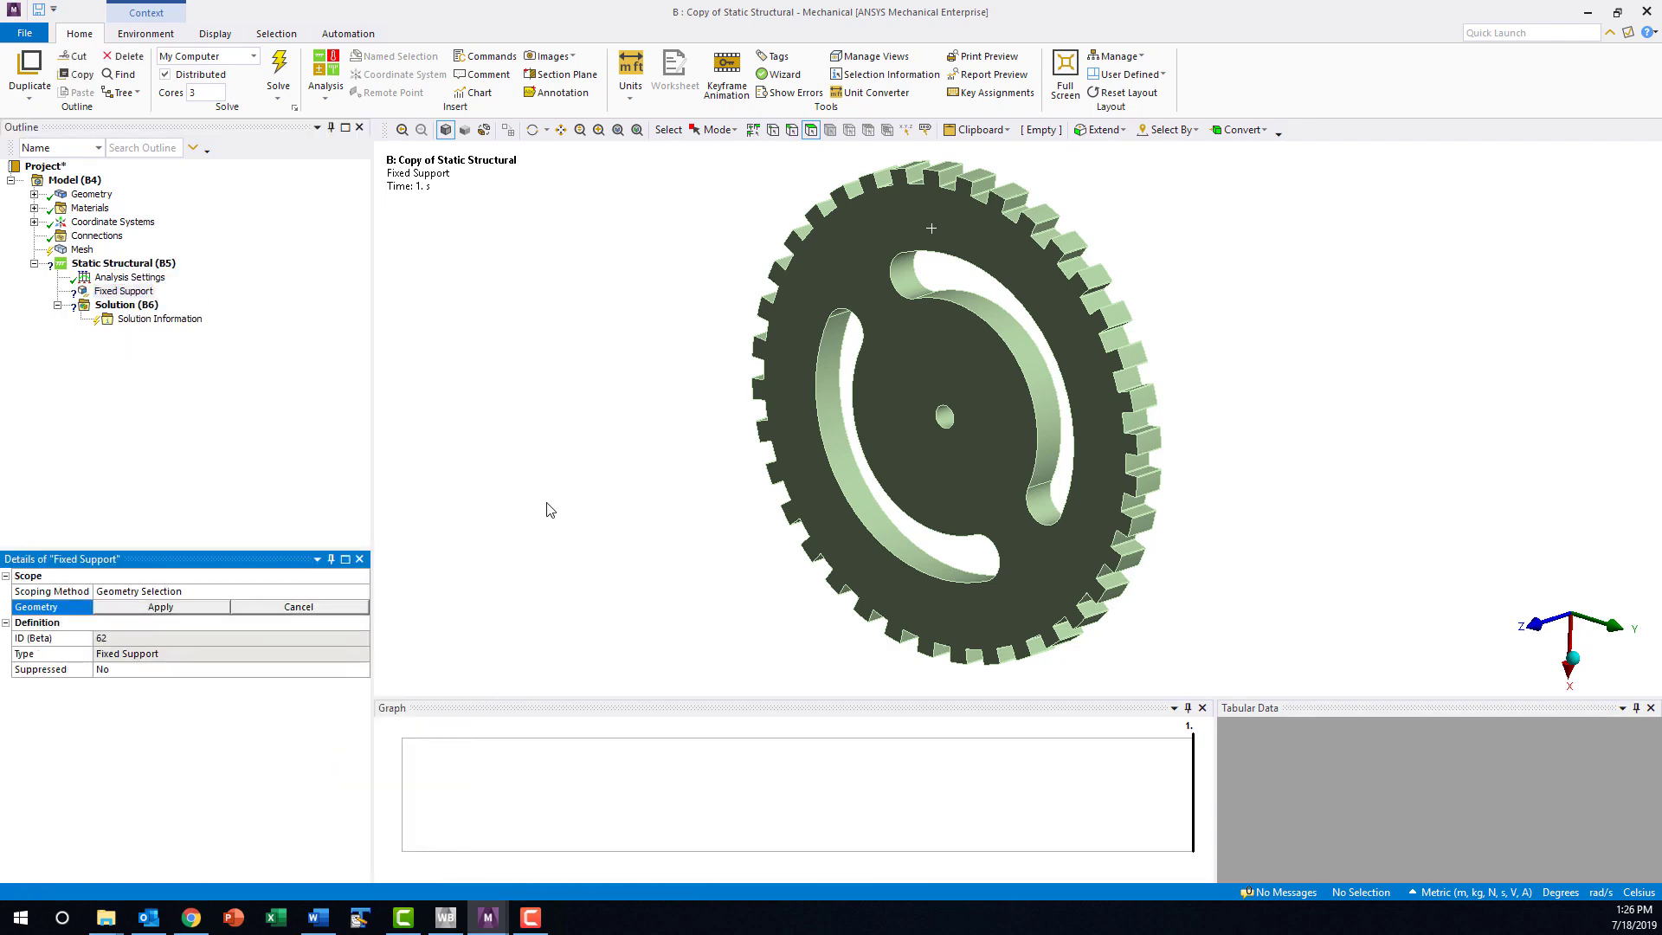
{"action": "left_click", "coordinate": [913, 428]}
{"action": "key", "text": "ctrl+a"}
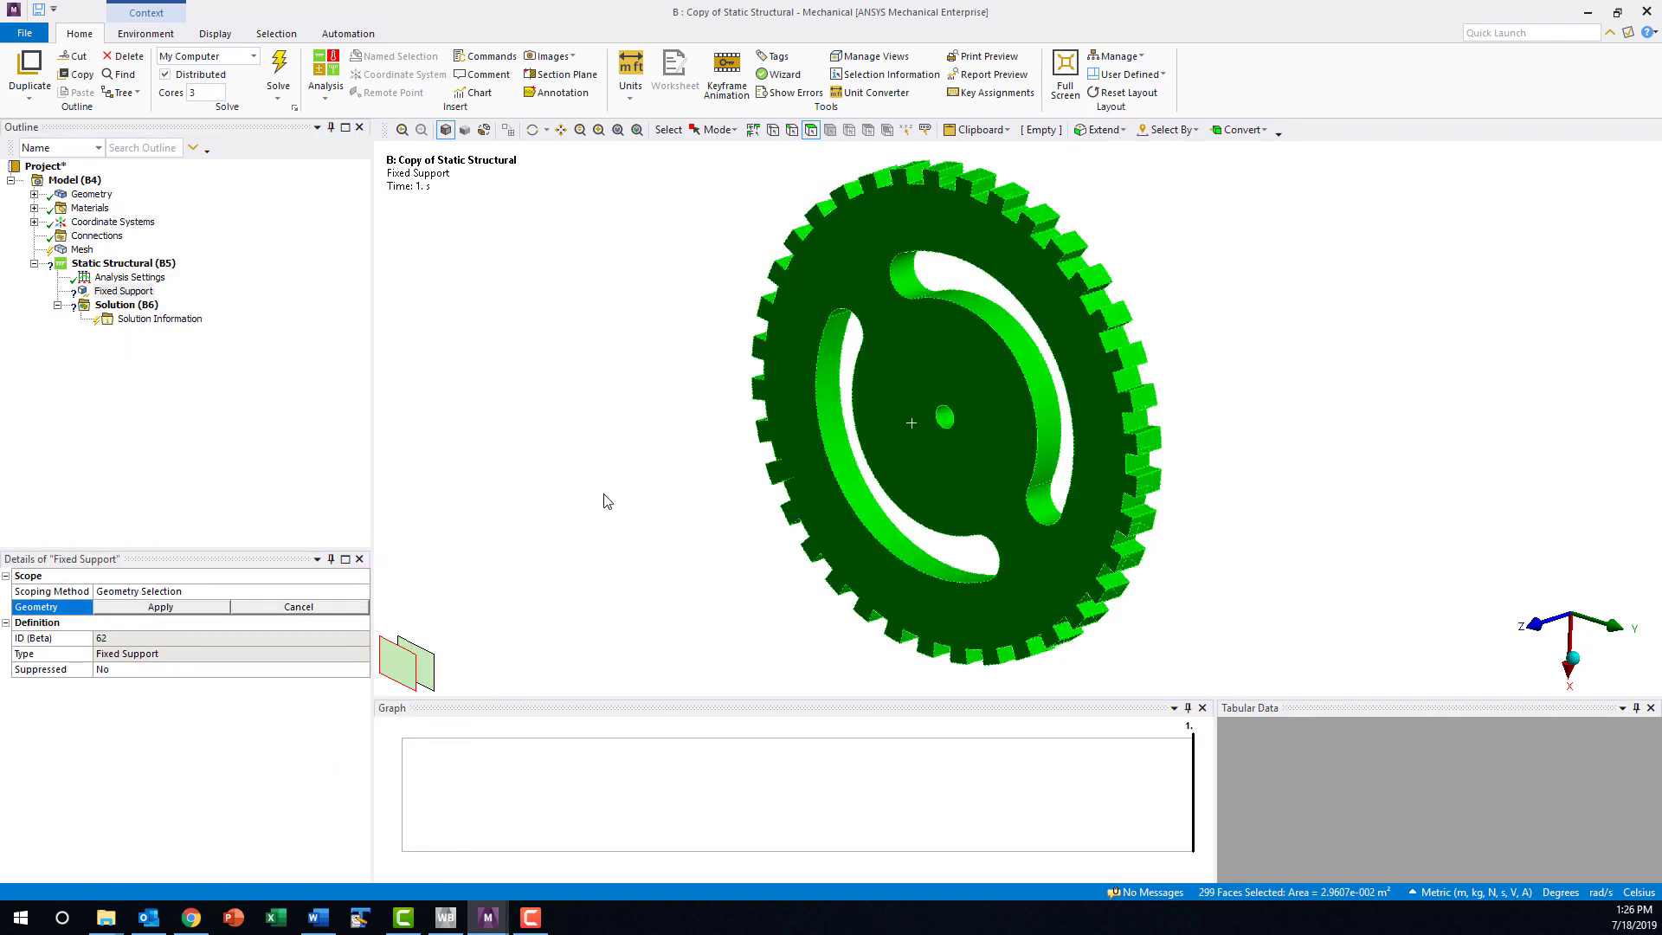
{"action": "left_click", "coordinate": [151, 609]}
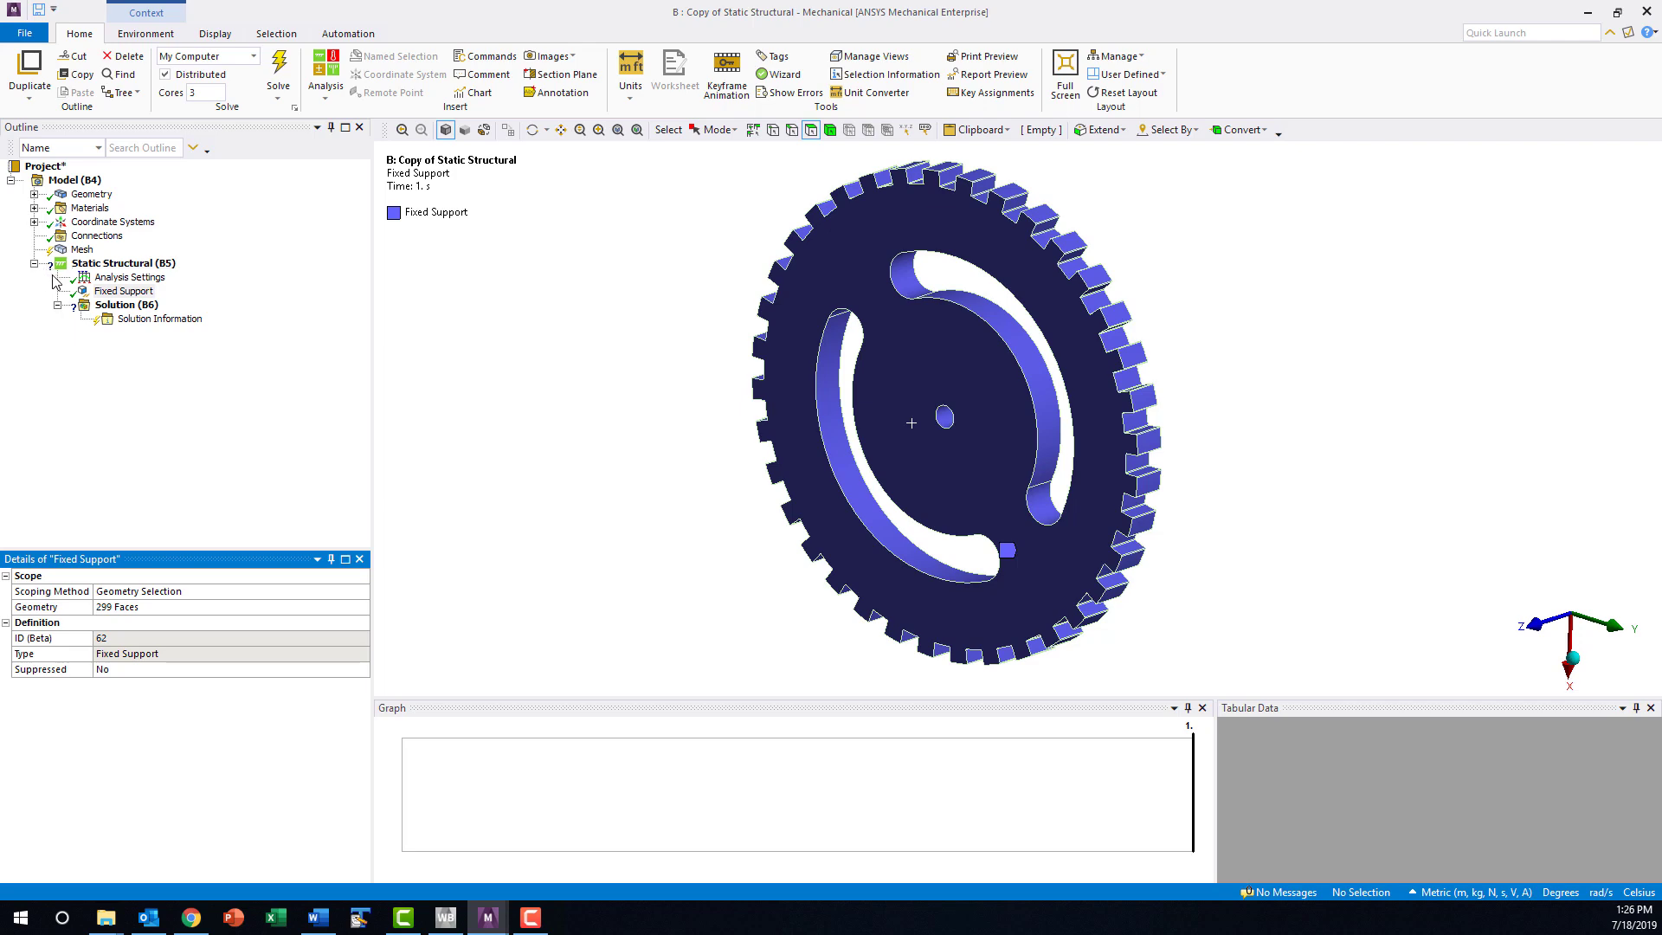
Insert a Commands (APDL) object under Static Structural (B5) and solve the gear-only model
{"action": "right_click", "coordinate": [123, 264]}
{"action": "mouse_move", "coordinate": [158, 275]}
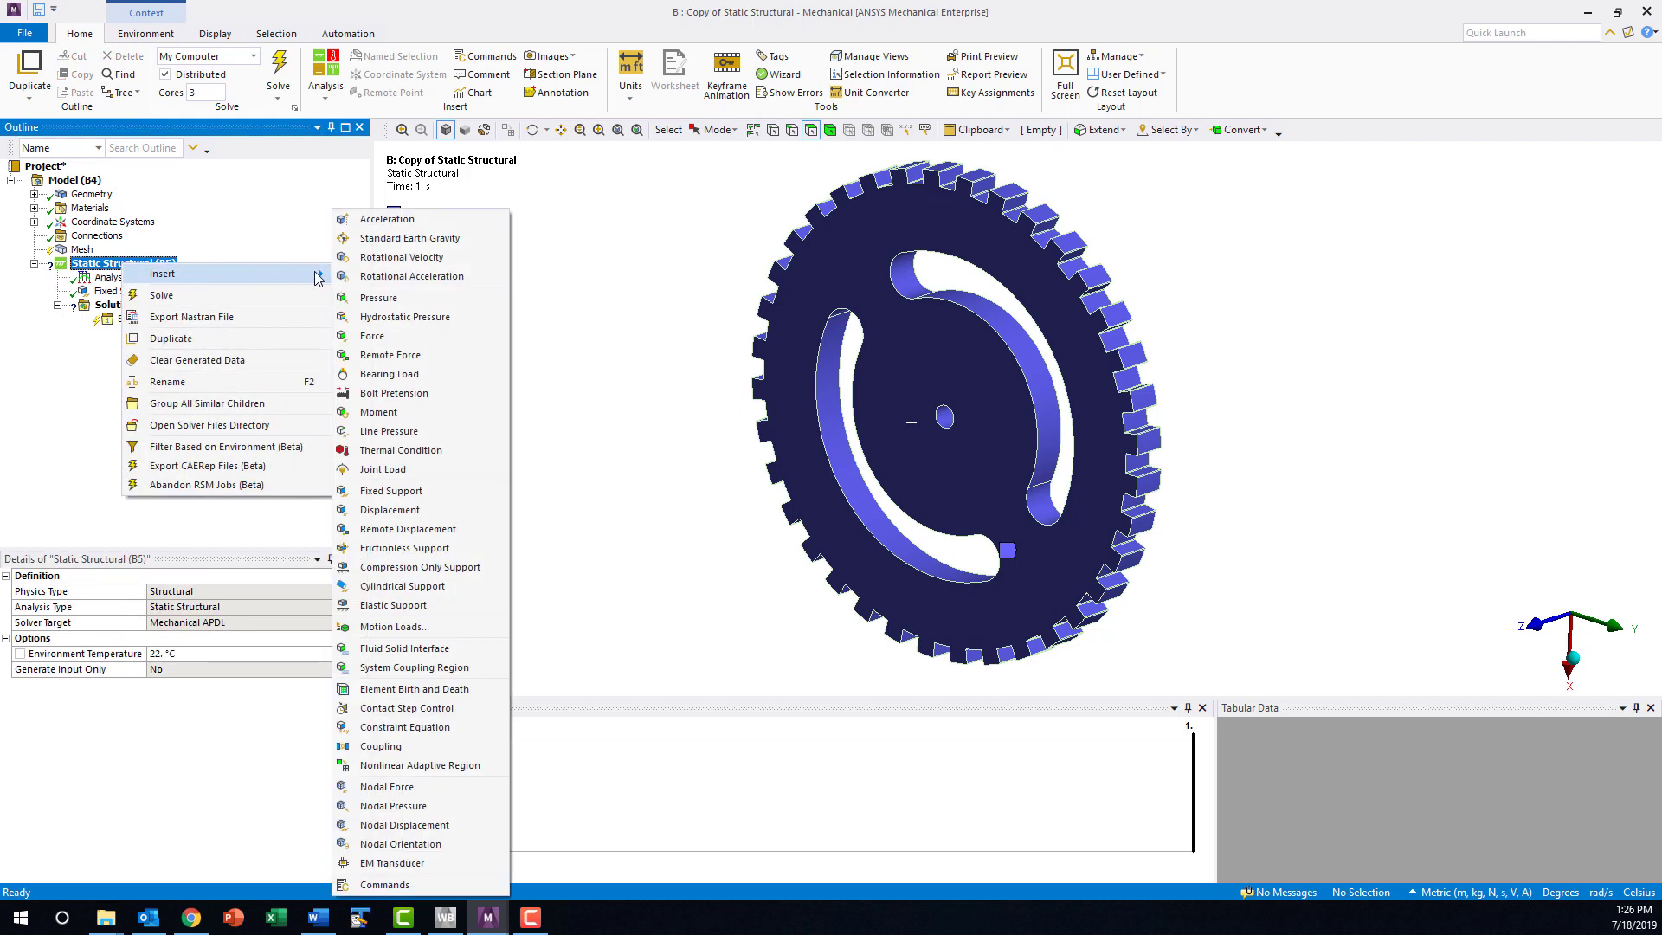
{"action": "left_click", "coordinate": [408, 883]}
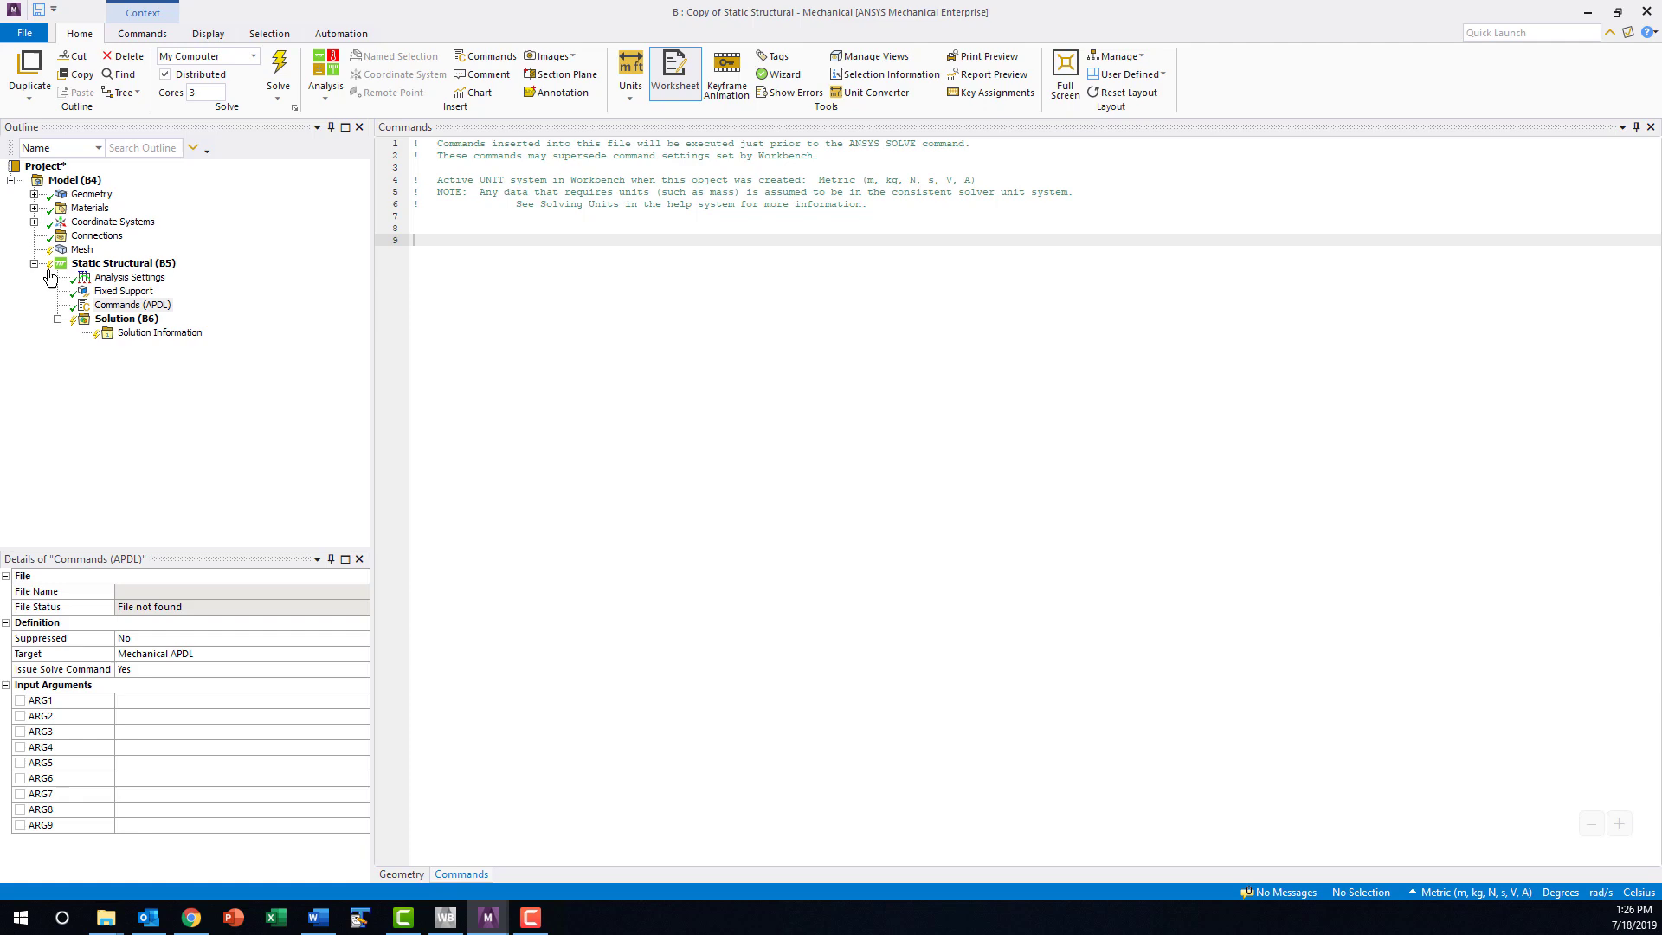
{"action": "right_click", "coordinate": [82, 264]}
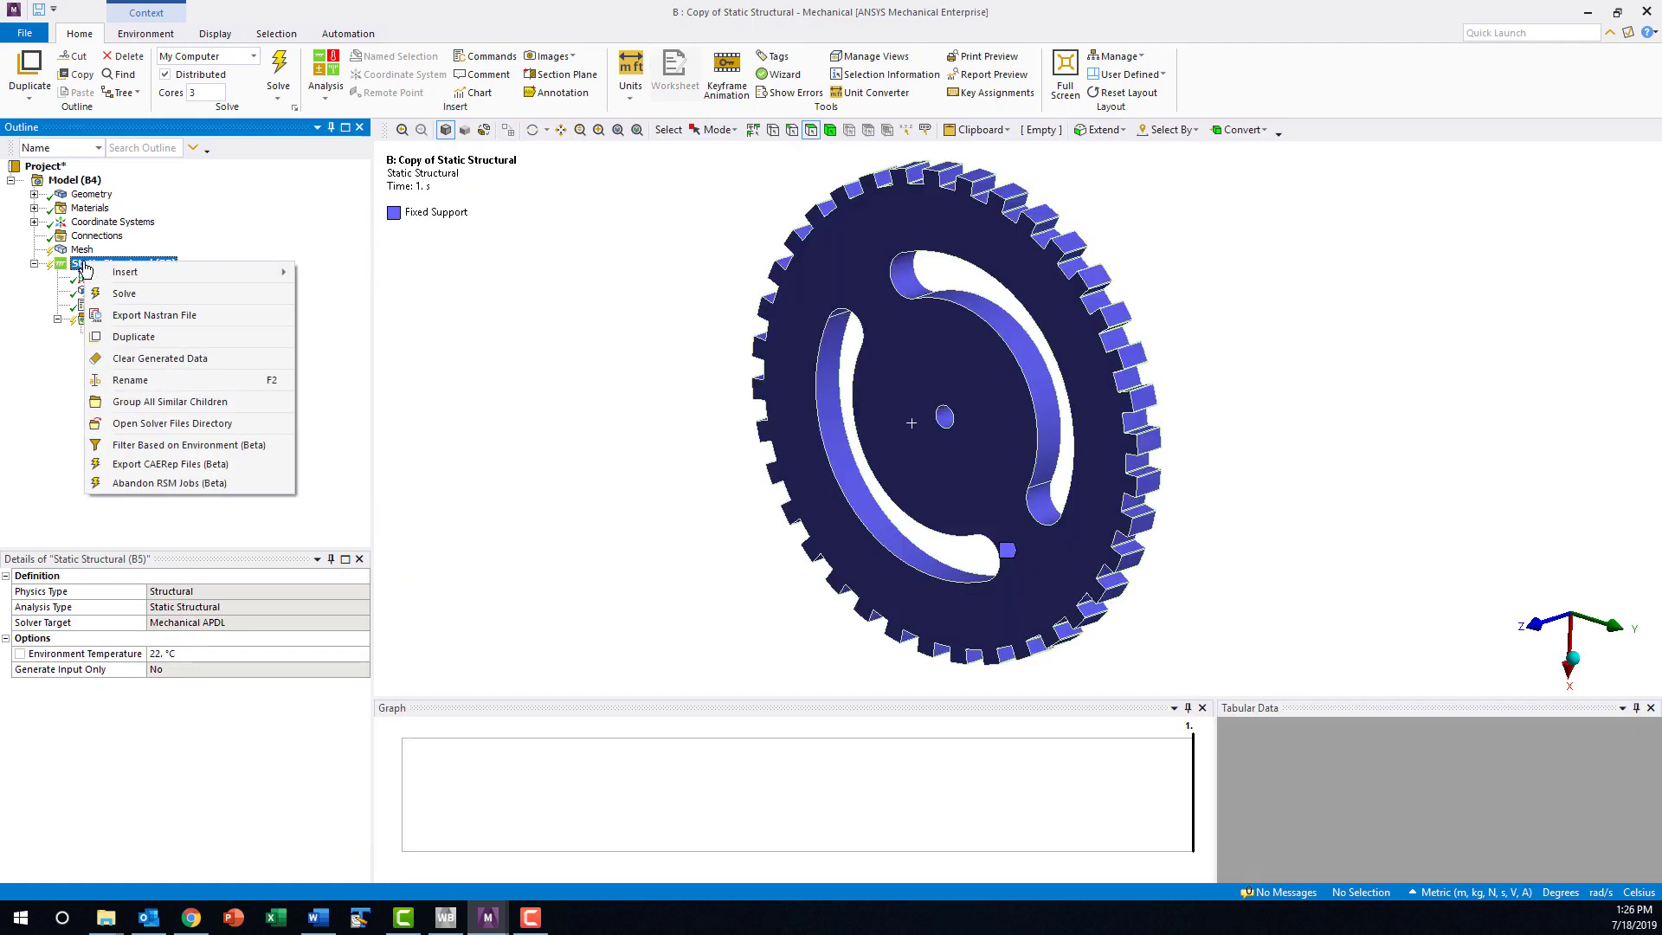
{"action": "left_click", "coordinate": [126, 297]}
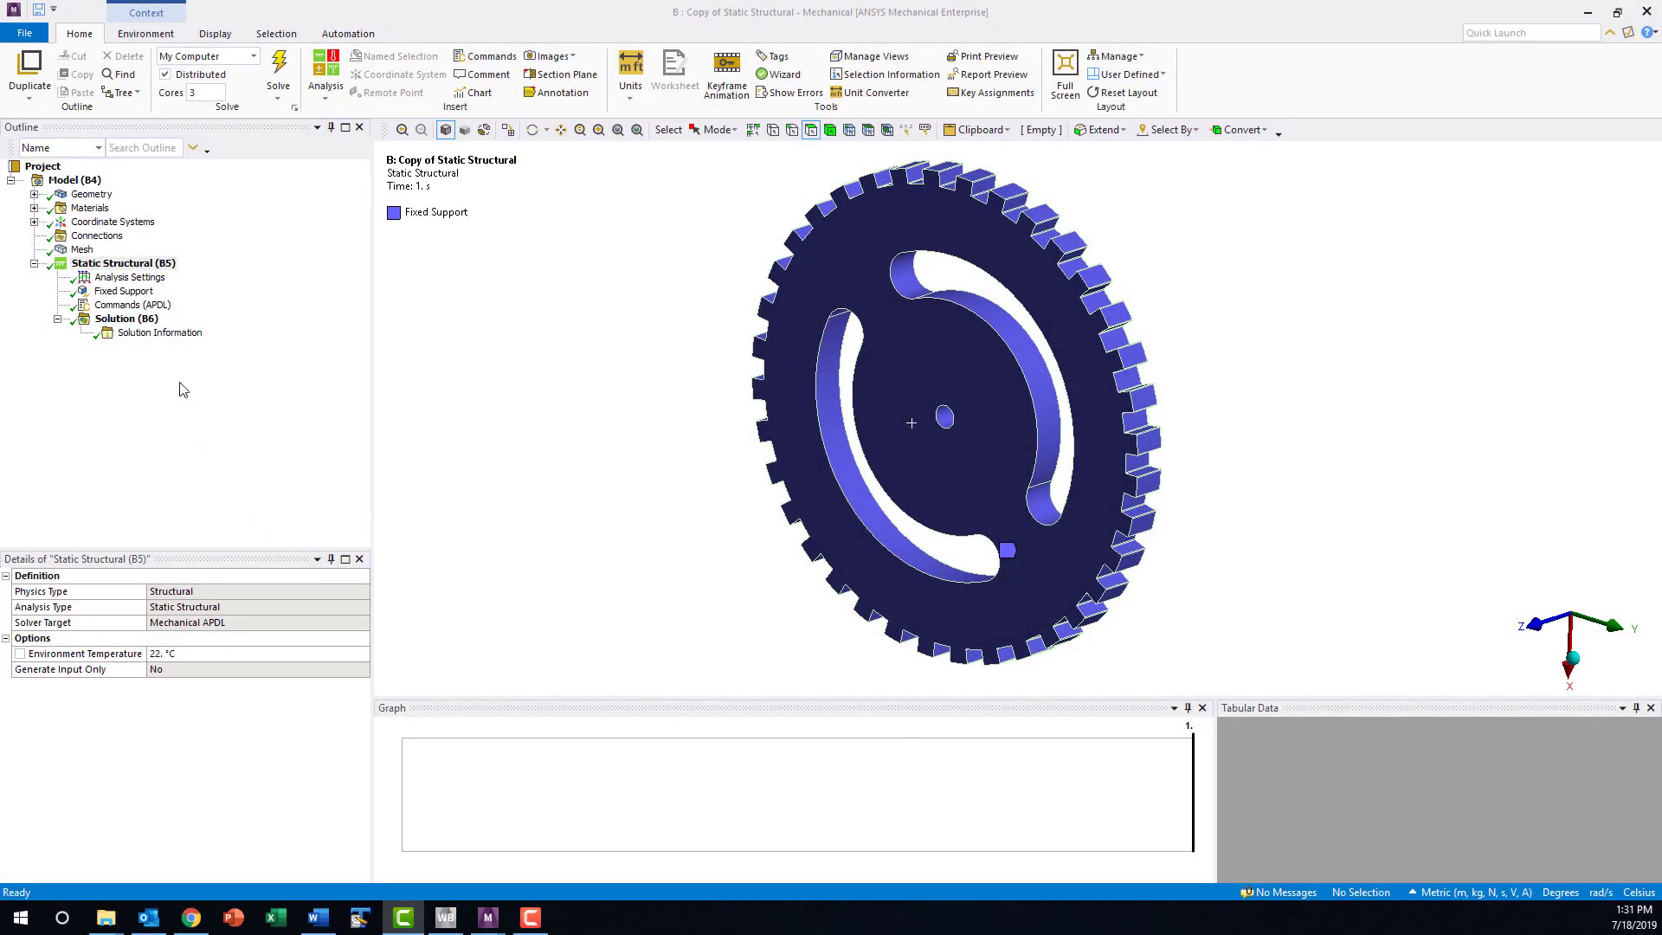
Show the Solution Information worksheet and search the solver output for 'Precise'
{"action": "left_click", "coordinate": [172, 338]}
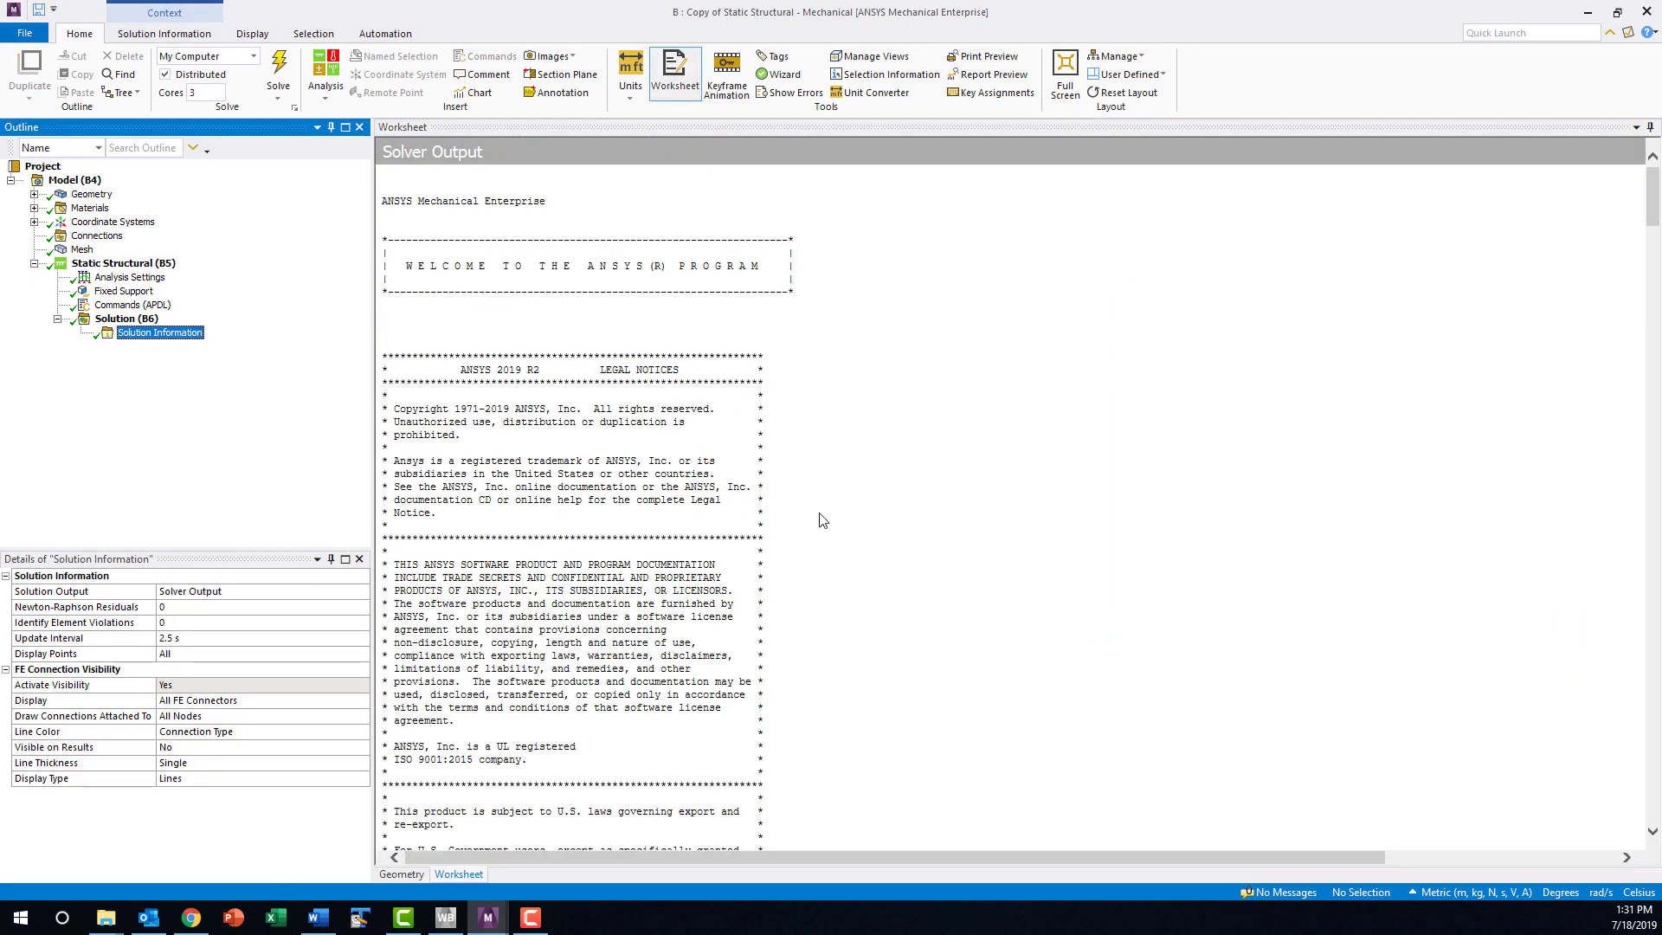
{"action": "left_click", "coordinate": [823, 520]}
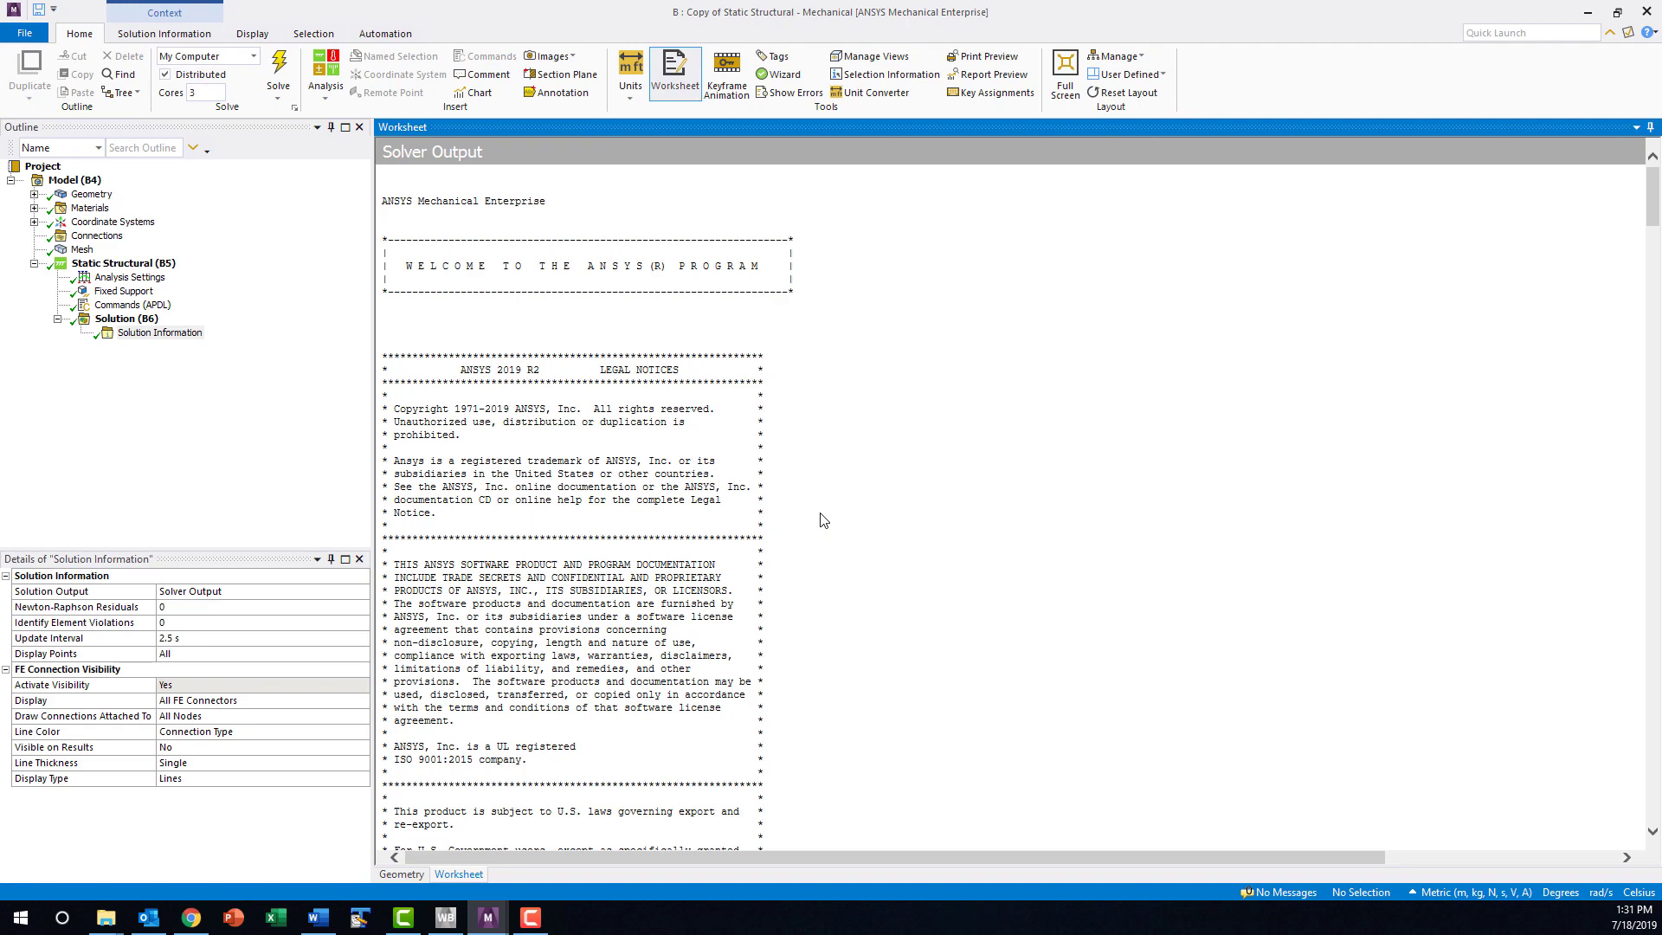
{"action": "key", "text": "ctrl+f"}
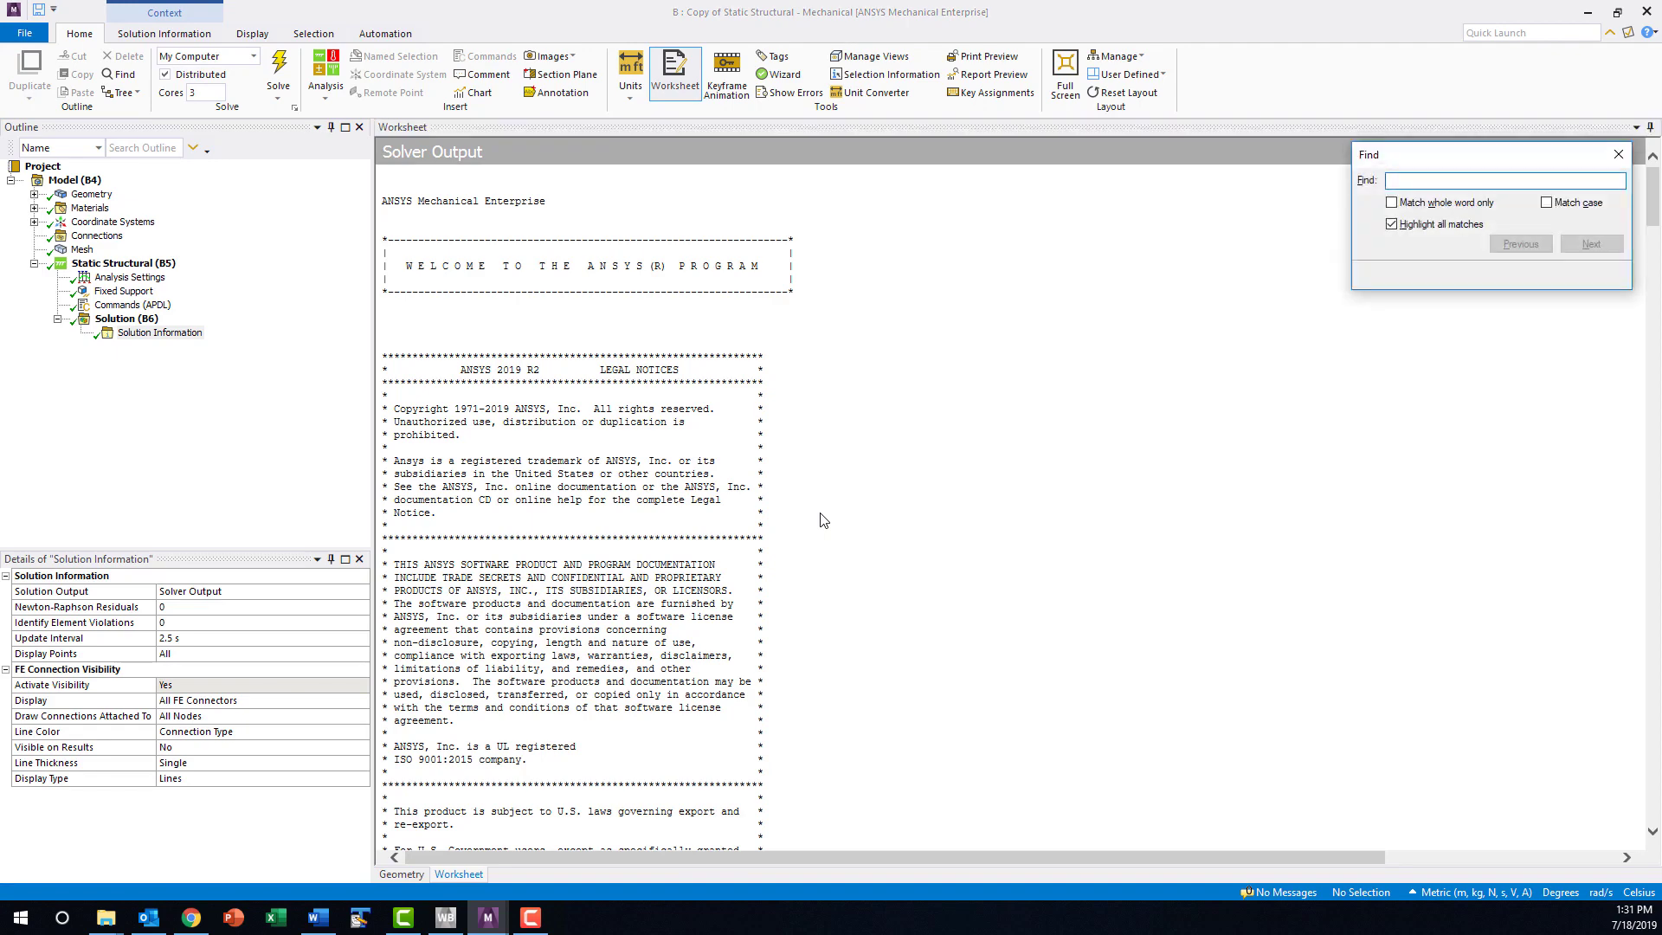
{"action": "type", "text": "Precise"}
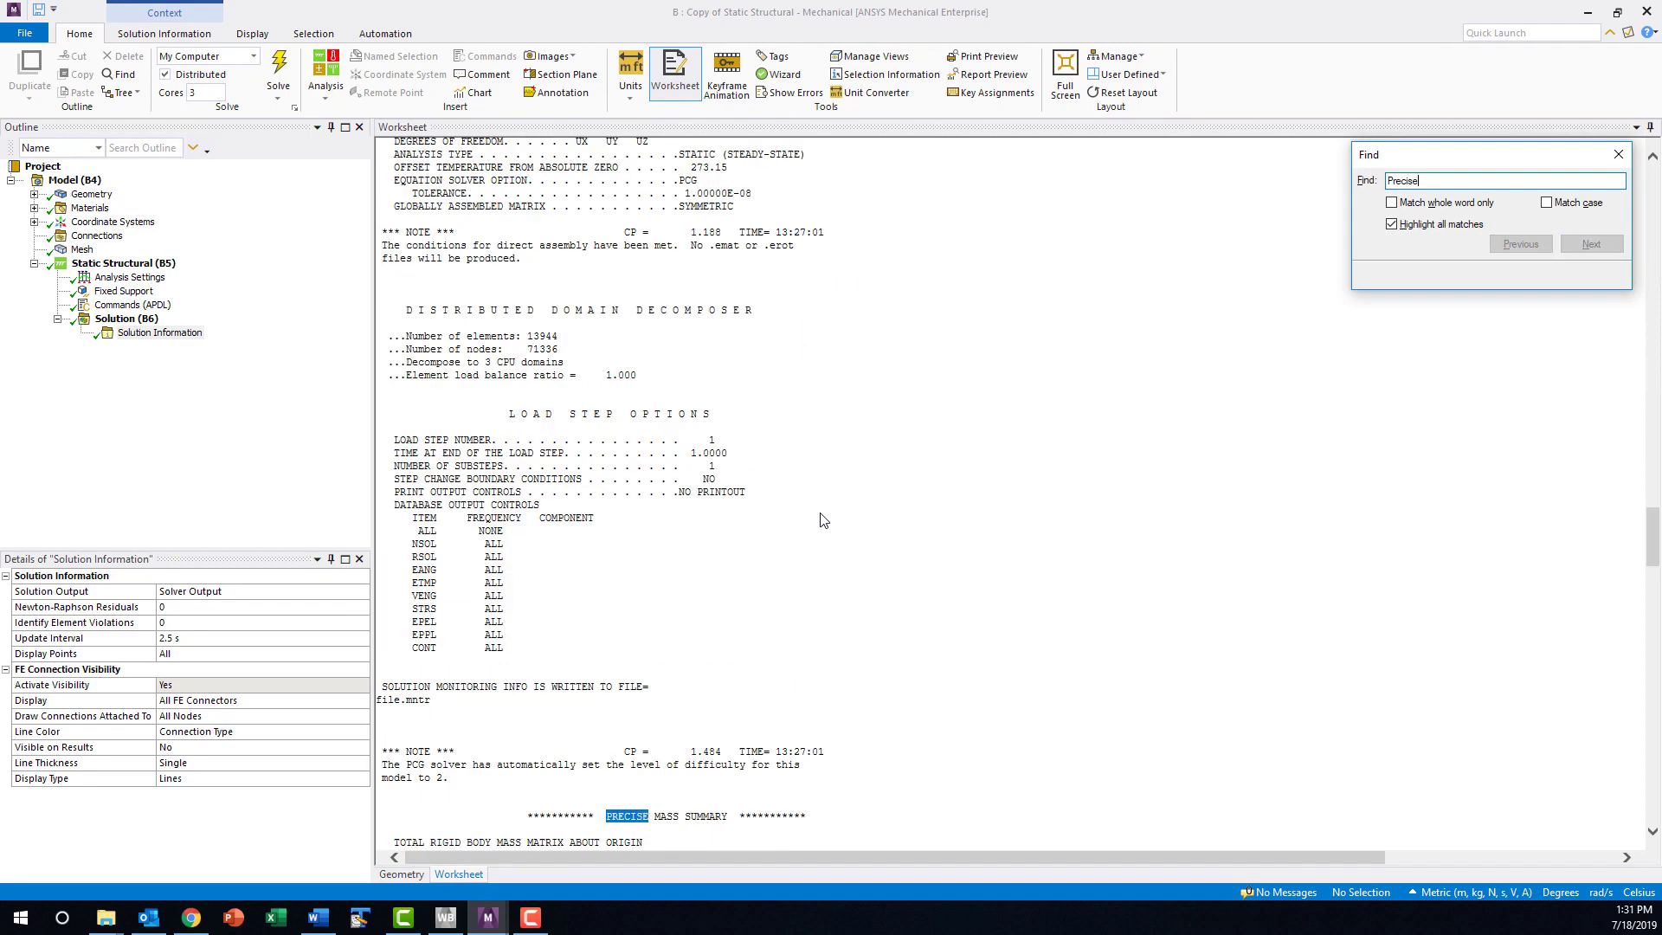
Close the search and scroll to the TOTAL INERTIA ABOUT CENTER OF MASS values, starting 0.72711E-03
{"action": "left_click", "coordinate": [1619, 154]}
{"action": "scroll", "coordinate": [634, 814], "scroll_direction": "down", "scroll_amount": 5}
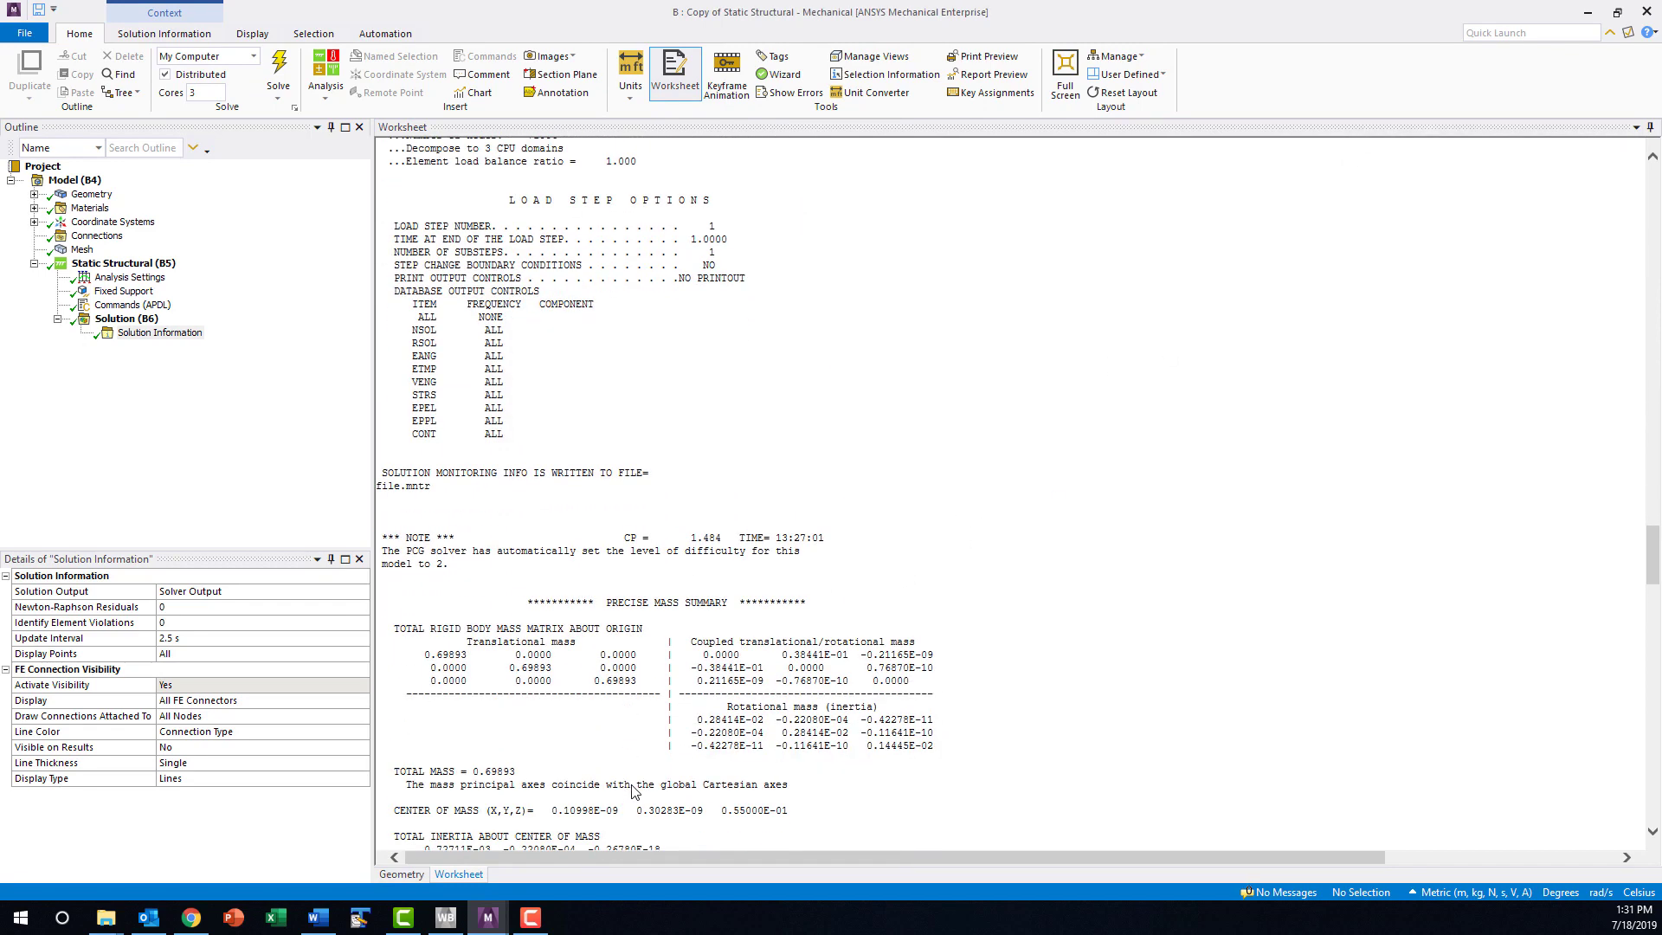
{"action": "scroll", "coordinate": [635, 783], "scroll_direction": "down", "scroll_amount": 2}
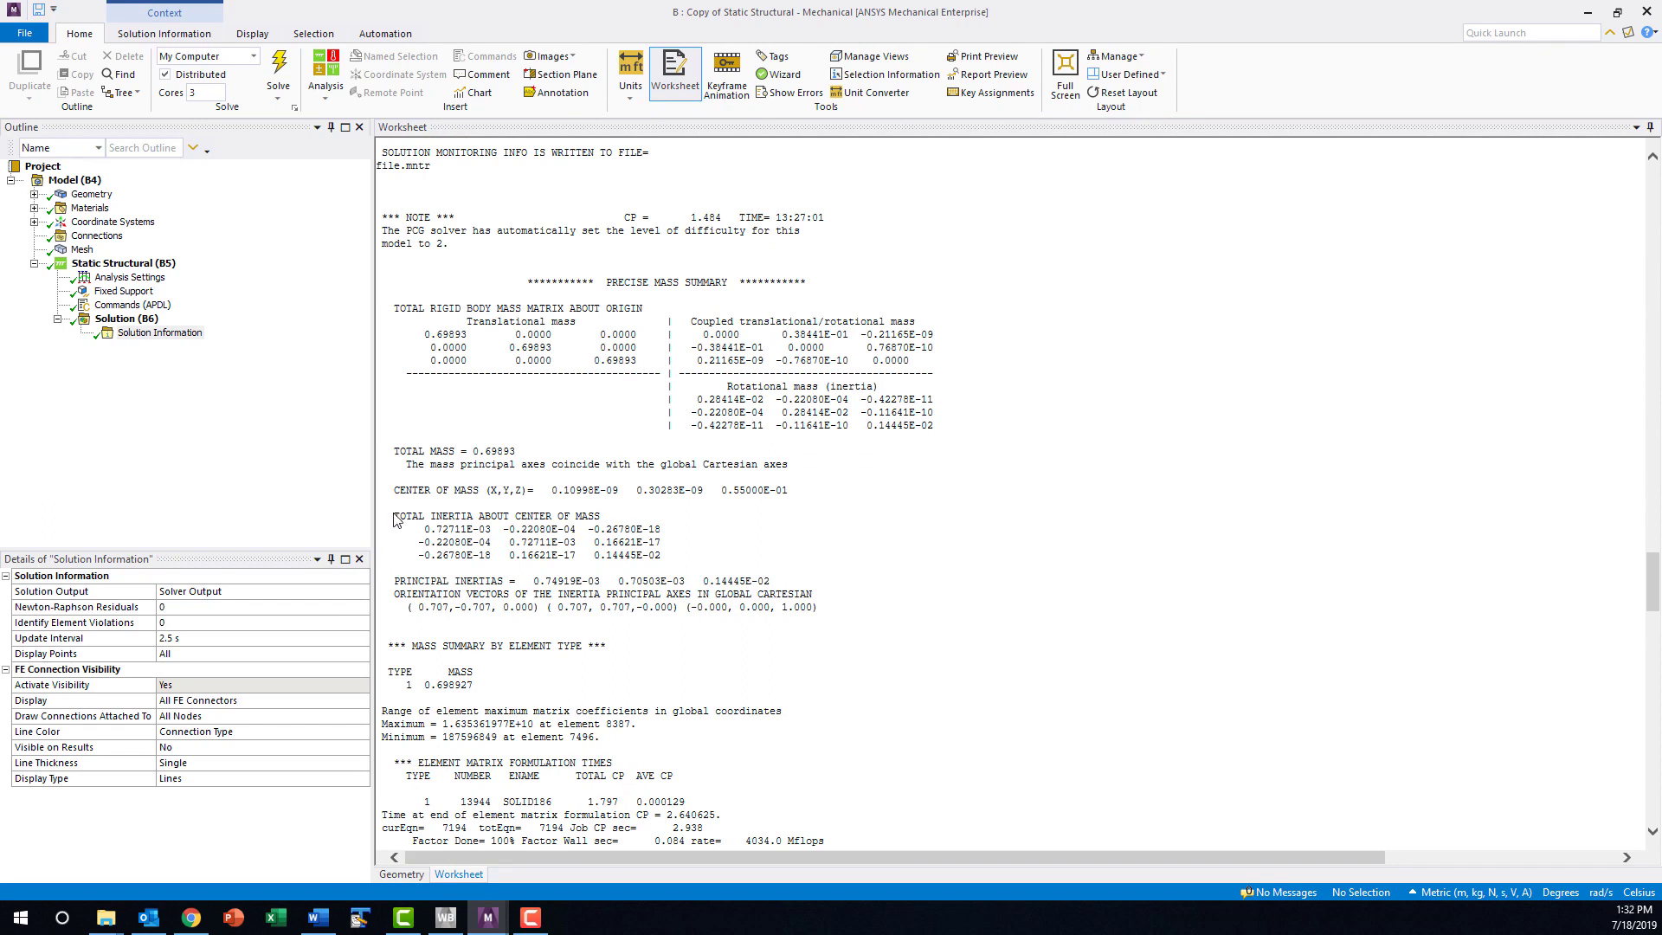
{"action": "left_click_drag", "start_coordinate": [393, 517], "coordinate": [598, 518]}
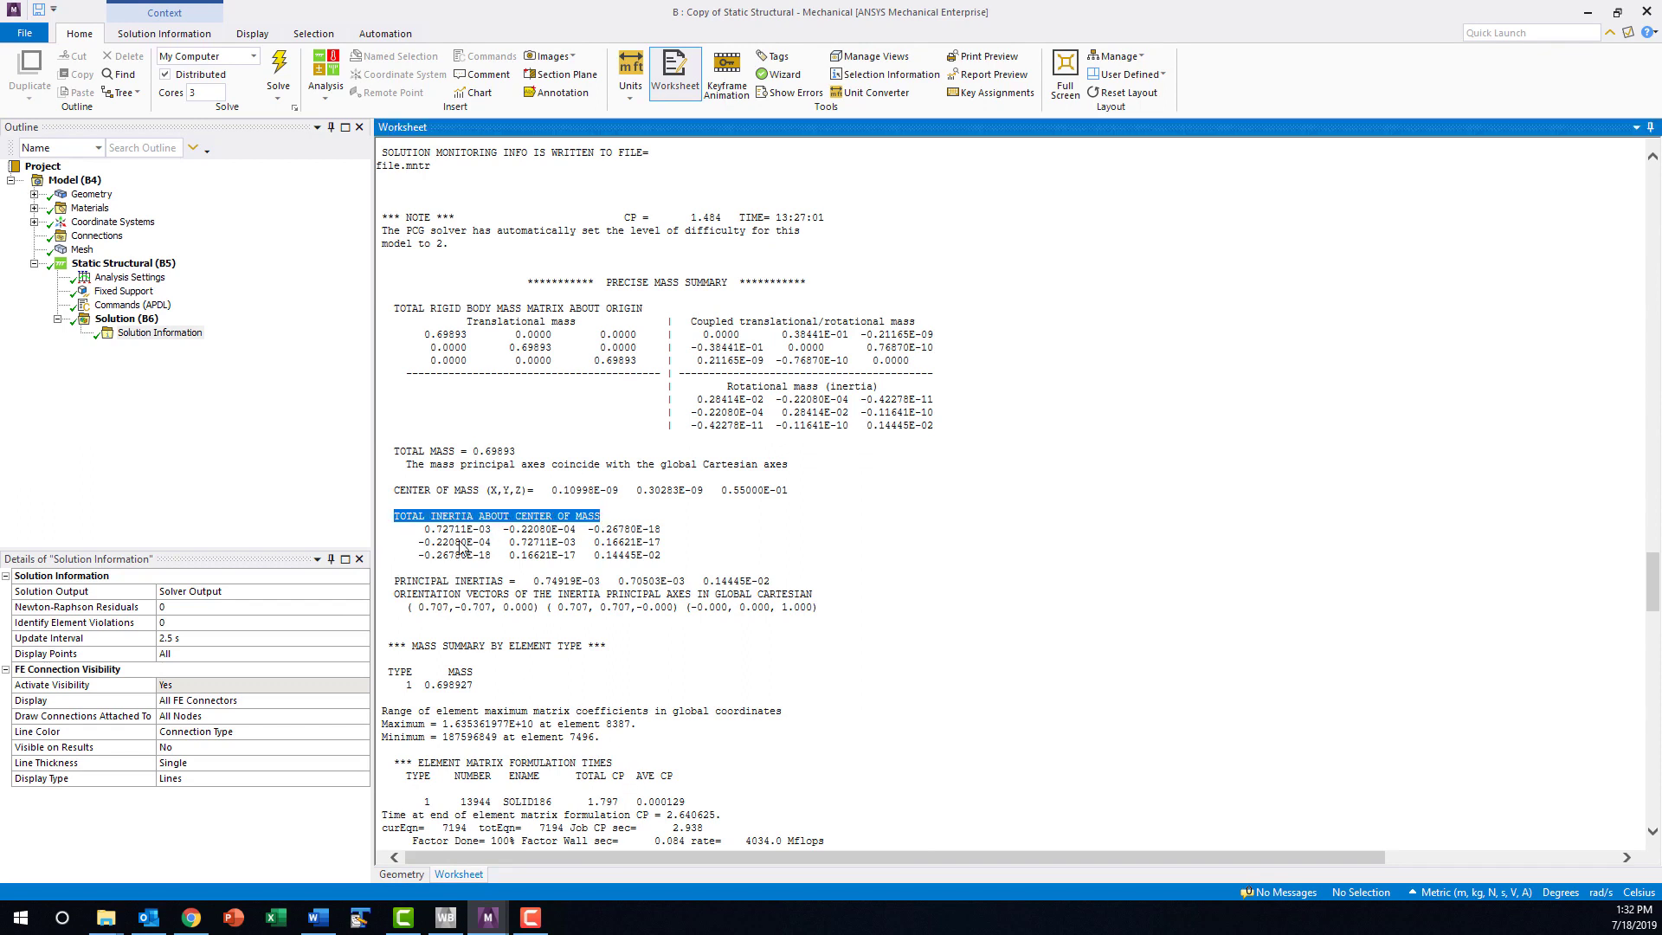
{"action": "left_click_drag", "start_coordinate": [425, 529], "coordinate": [661, 559]}
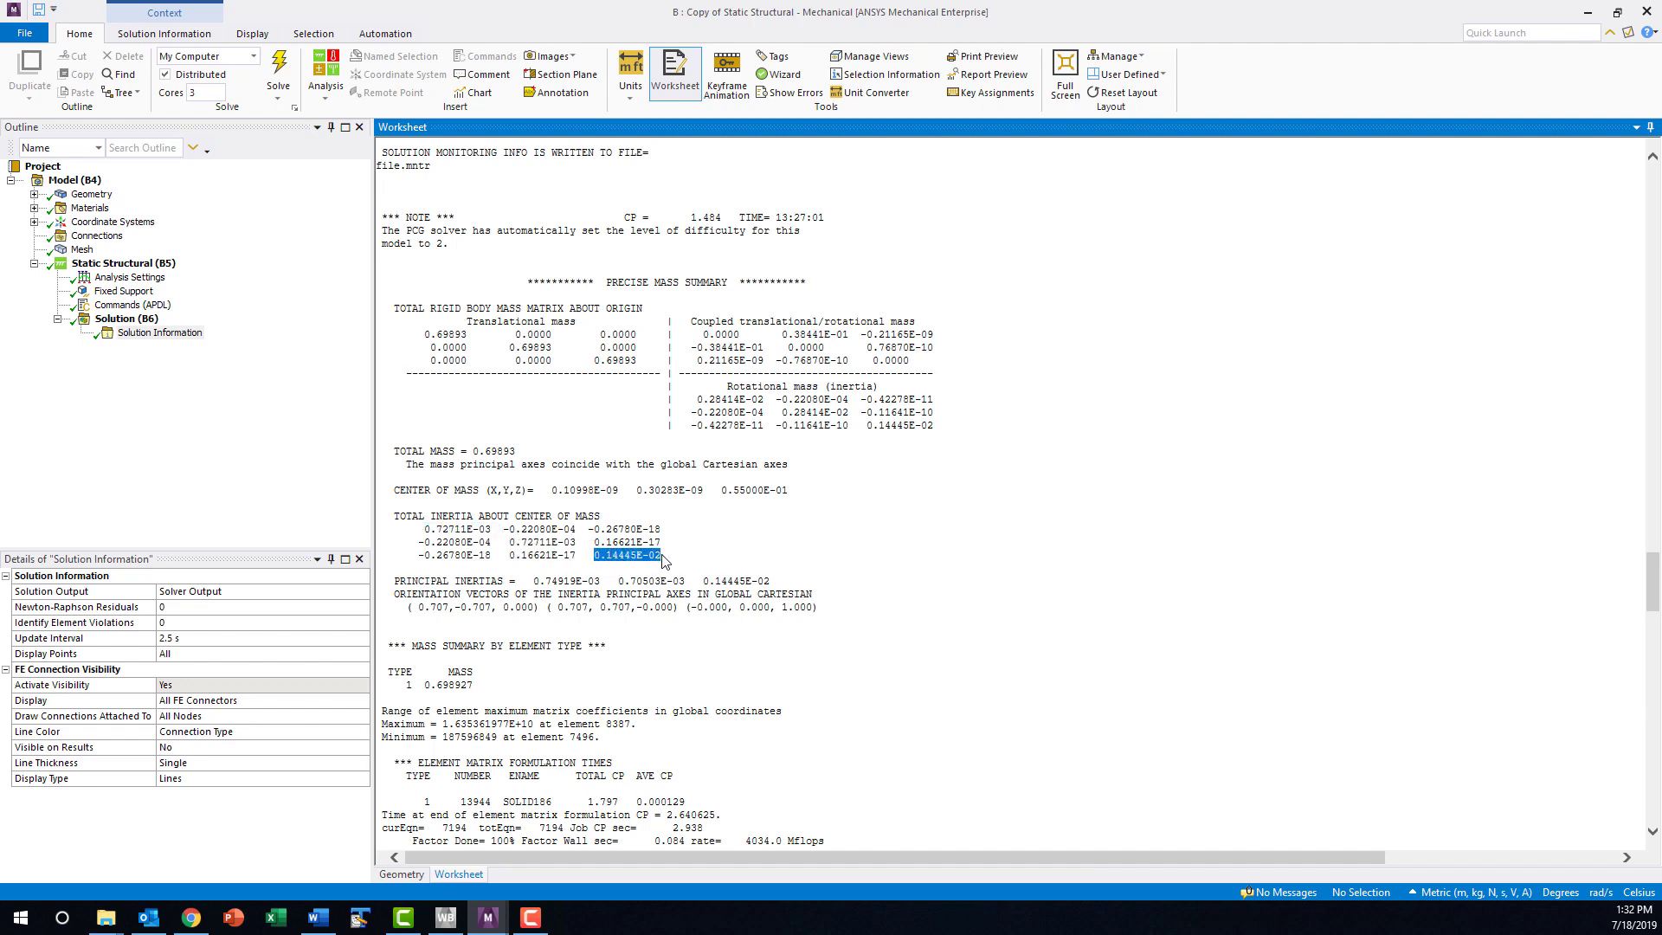
{"action": "left_click", "coordinate": [731, 559]}
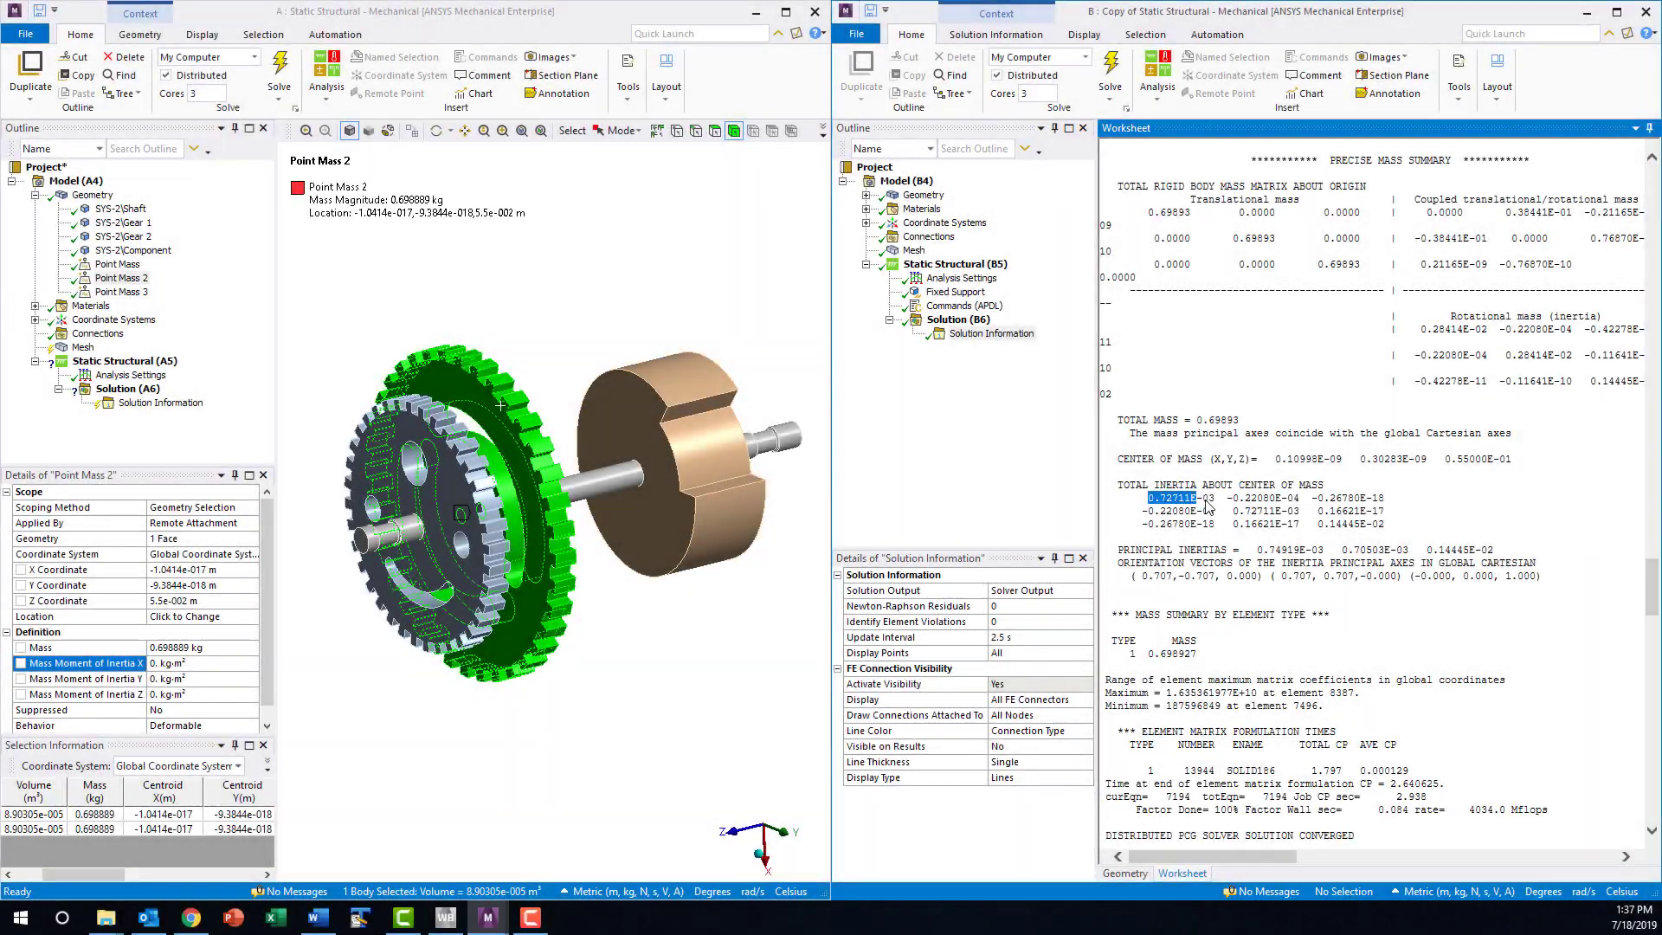
Paste 0.72711E-03 into Point Mass 2's Mass Moment of Inertia X
{"action": "double_click", "coordinate": [1211, 500]}
{"action": "key", "text": "ctrl+c"}
{"action": "left_click", "coordinate": [190, 663]}
{"action": "key", "text": "ctrl+v"}
{"action": "key", "text": "Return"}
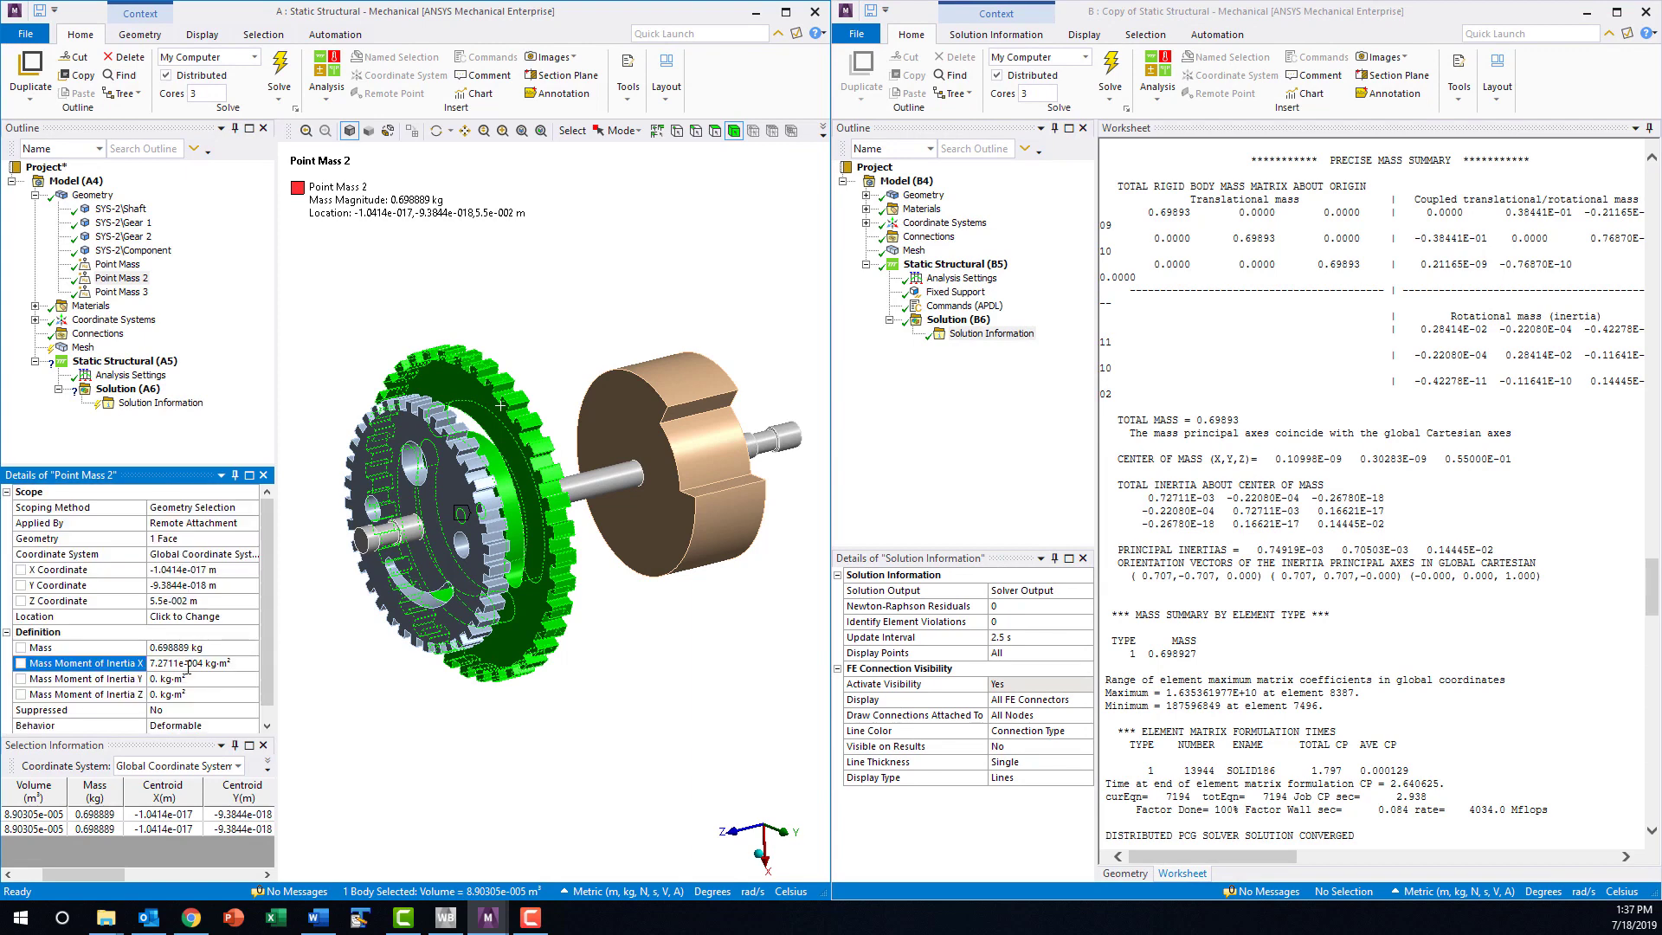
Set Point Mass 2's Mass Moment of Inertia Y to the same 7.2711e-004 kg·m² value
{"action": "left_click_drag", "start_coordinate": [1239, 516], "coordinate": [1305, 519]}
{"action": "key", "text": "ctrl+c"}
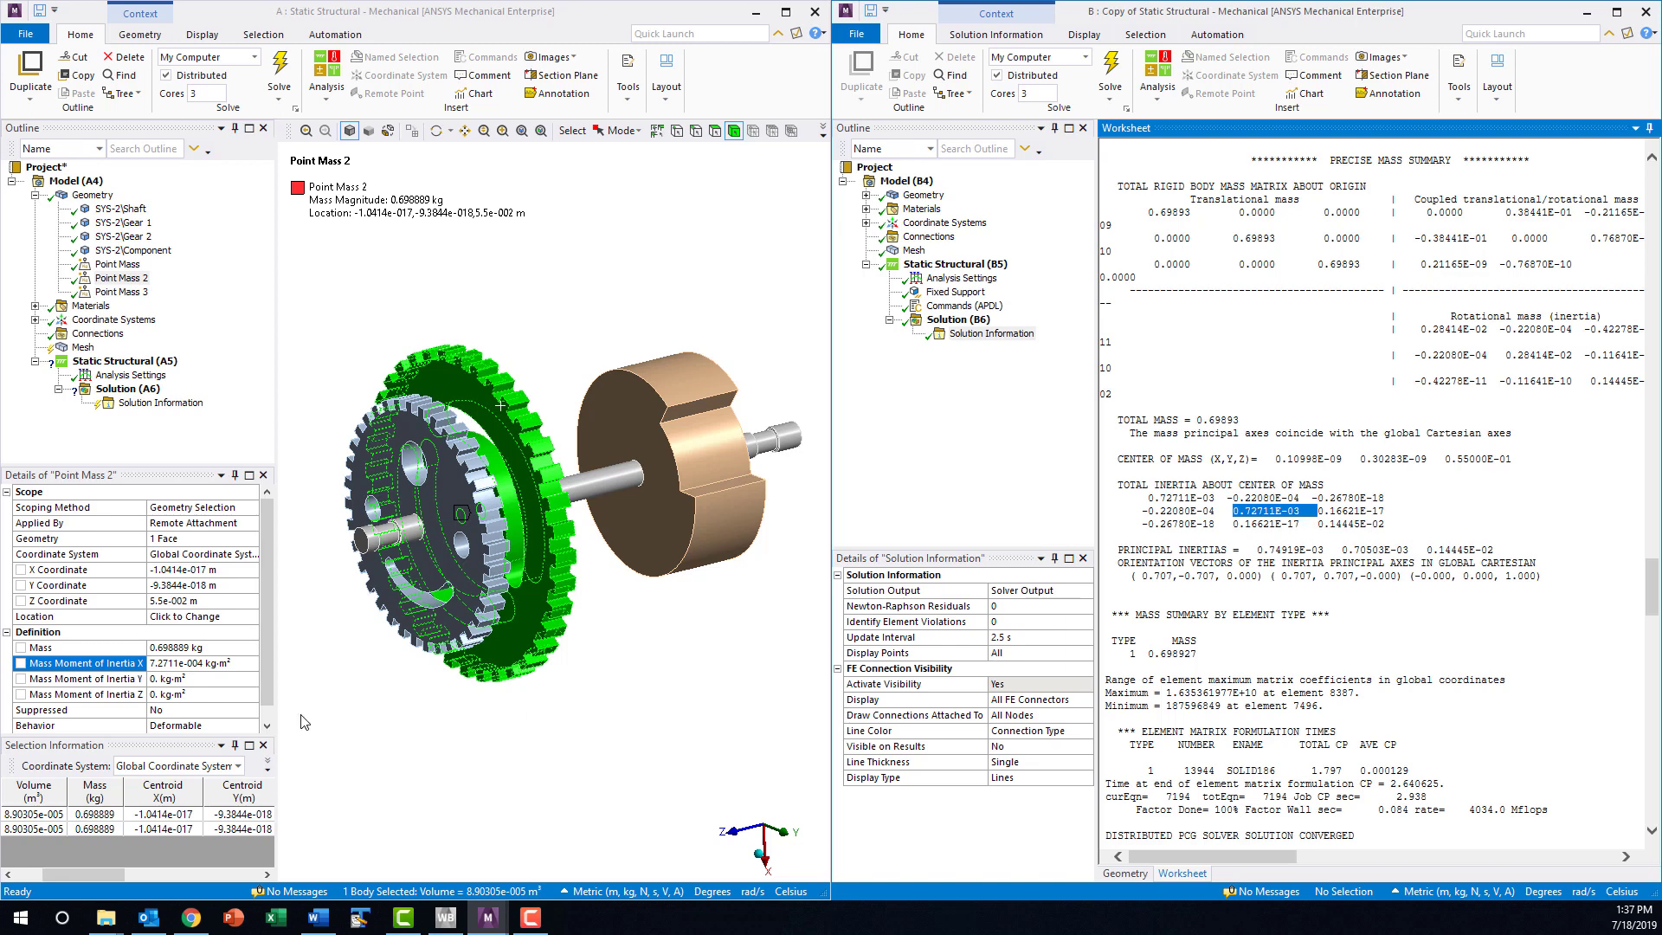
{"action": "left_click", "coordinate": [167, 678]}
{"action": "key", "text": "ctrl+v"}
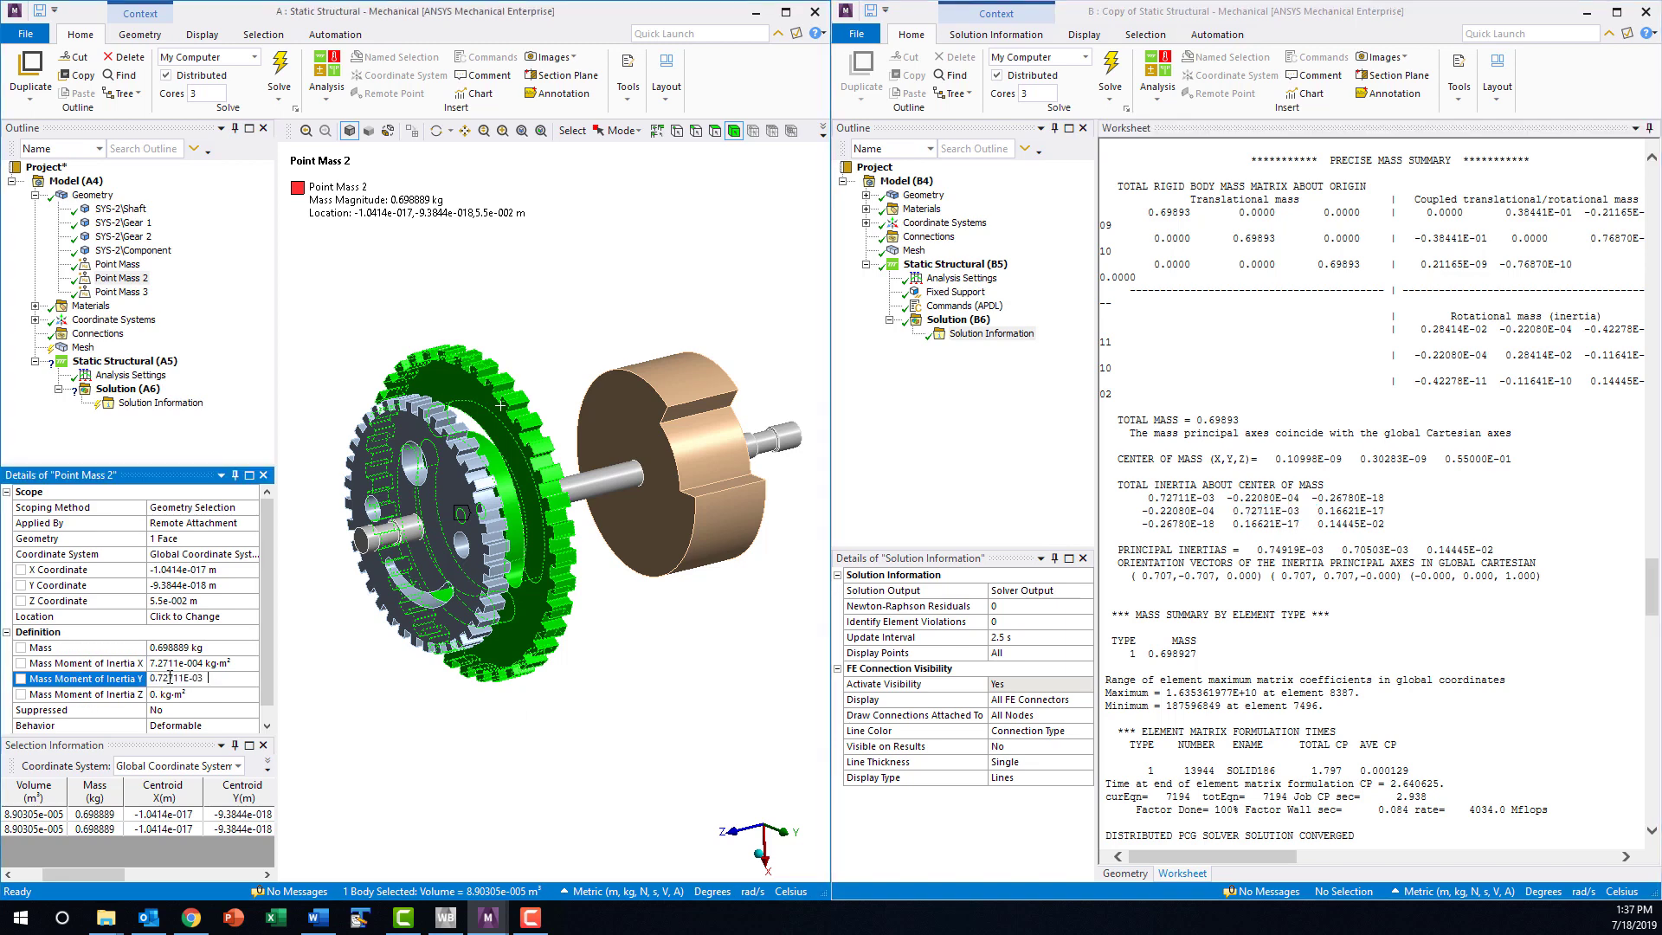
{"action": "key", "text": "Return"}
{"action": "left_click_drag", "start_coordinate": [1319, 525], "coordinate": [1378, 532]}
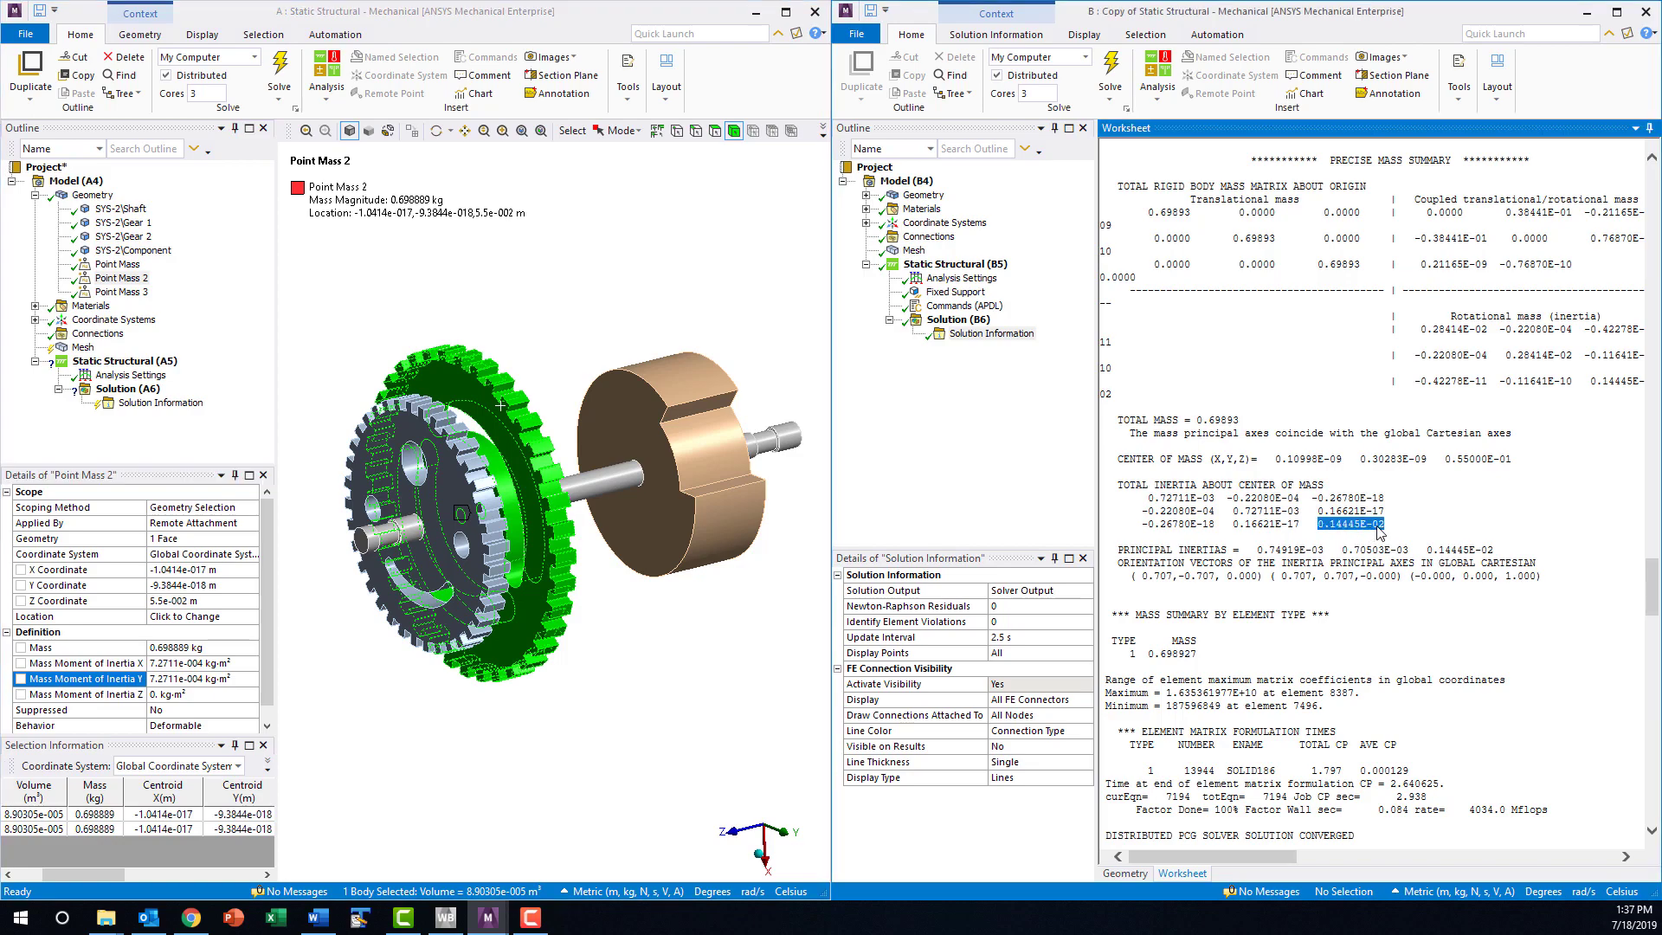